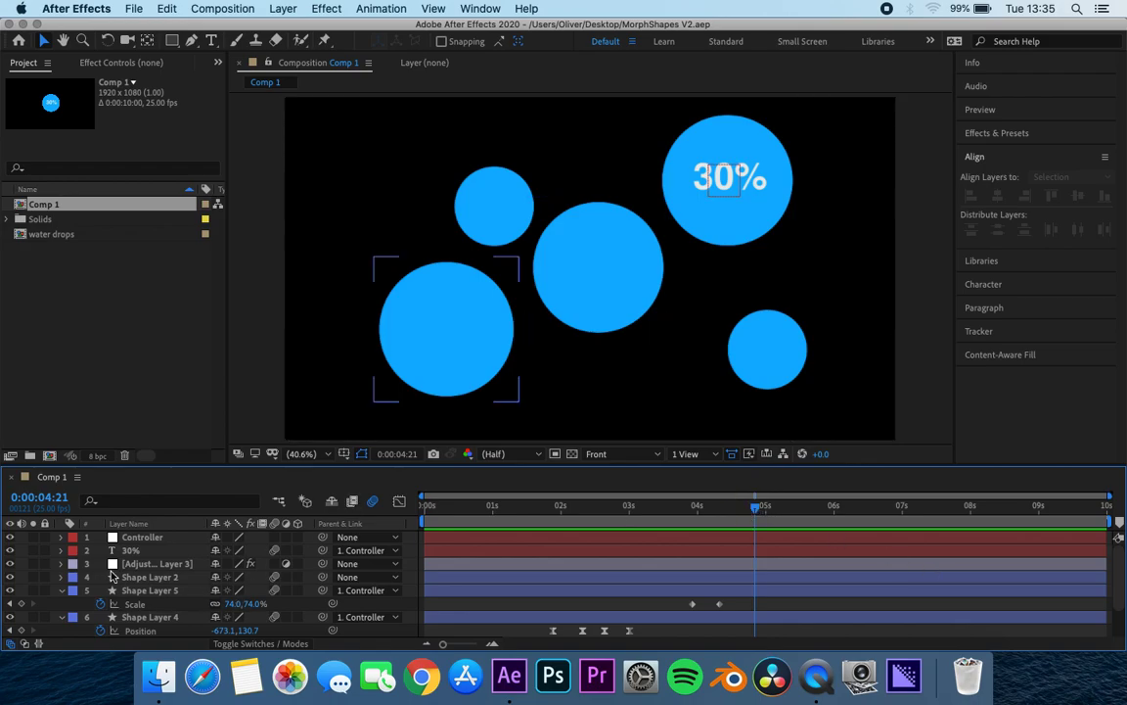
- Examine the keyframed properties of the layers in Comp 1, then collapse all of its layers
scroll(111, 578, "down", 3)
scroll(111, 577, "up", 3)
left_click(137, 591)
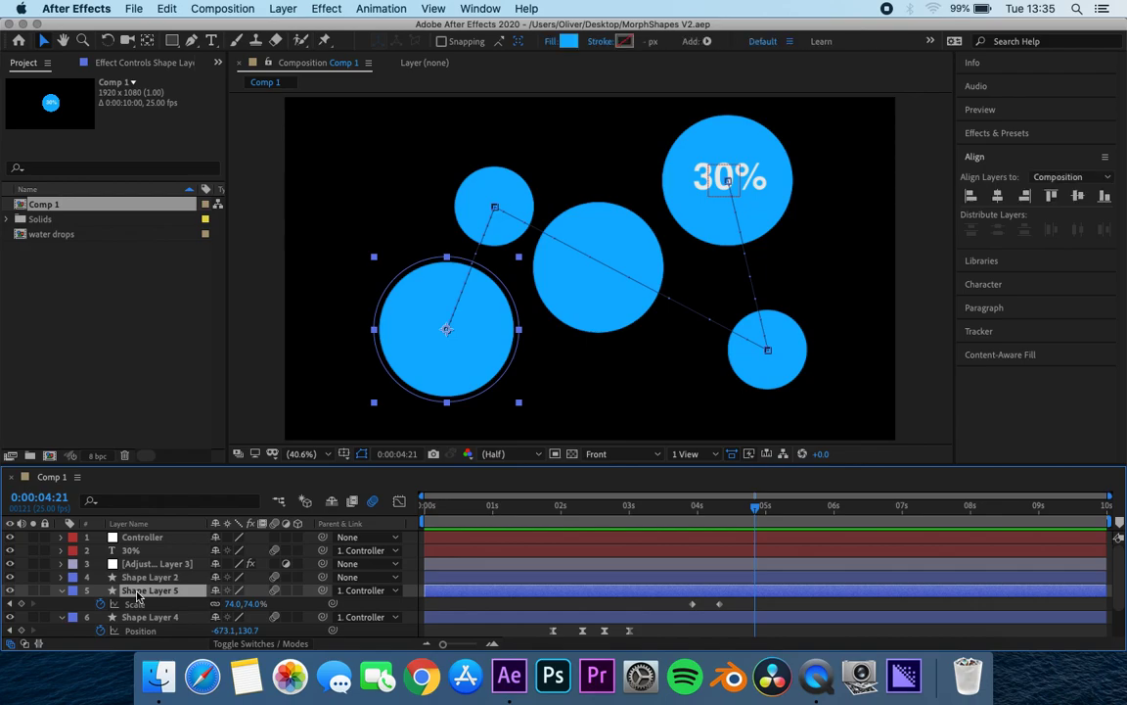
left_click(57, 609)
key("u")
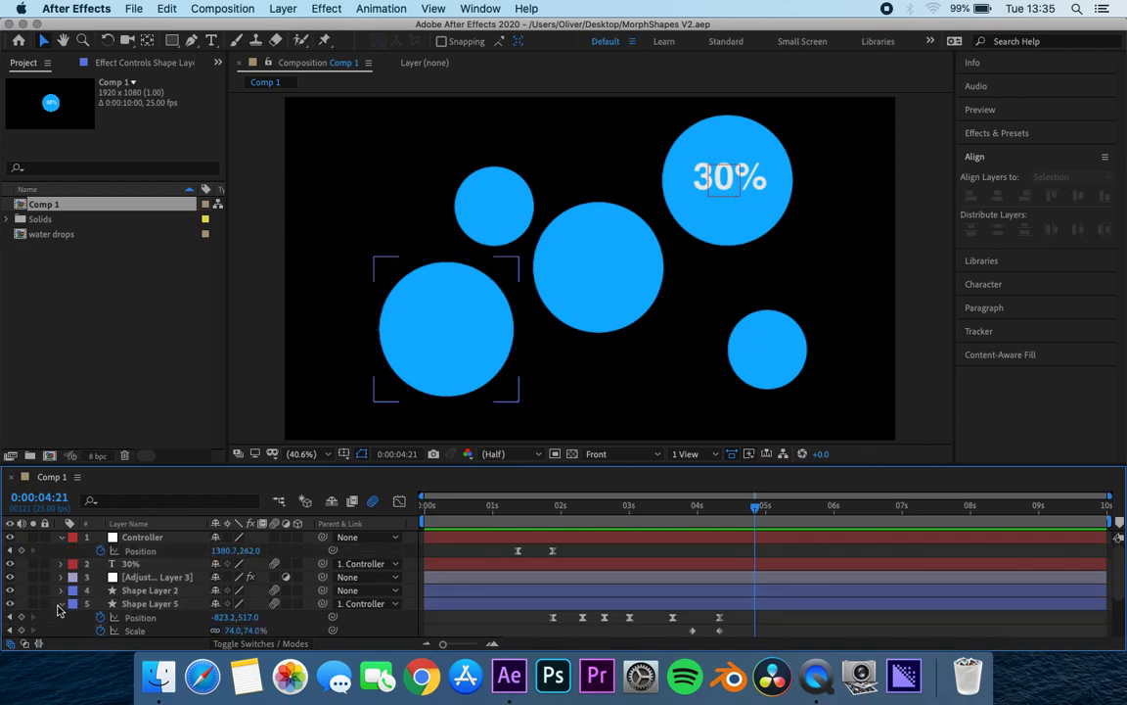
key("u")
scroll(161, 638, "down", 1)
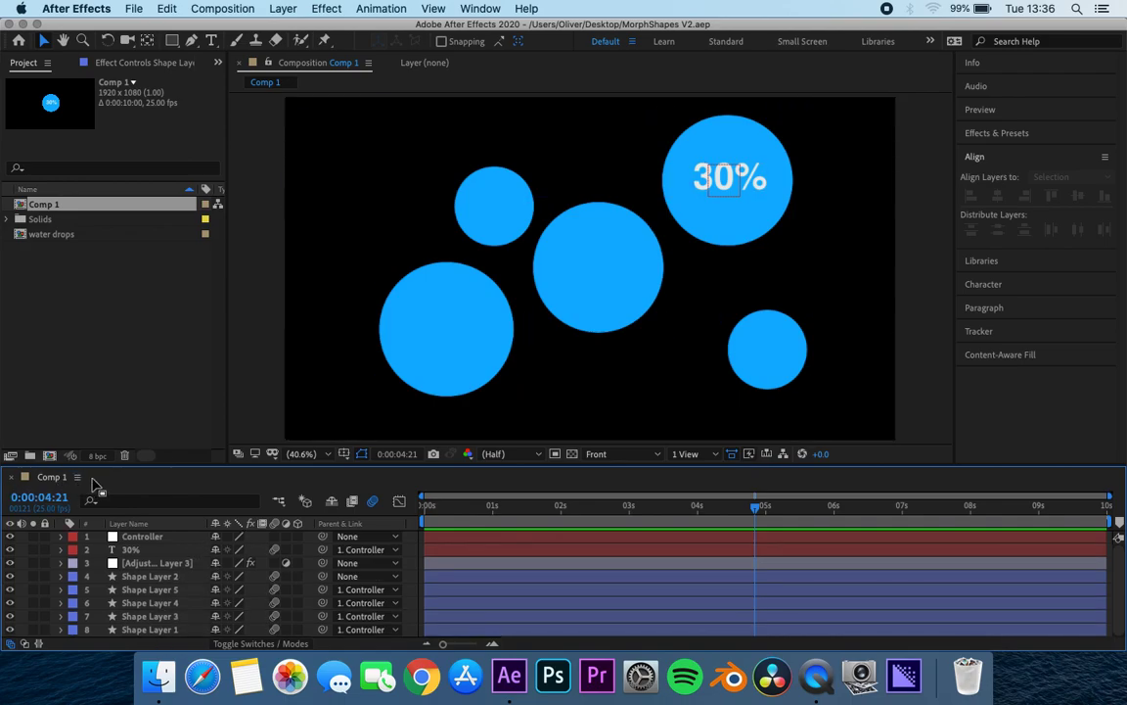
- Create a new composition named tut at 1920 x 1080, 25 frames per second, with a duration of 0:00:10:00
left_click(70, 342)
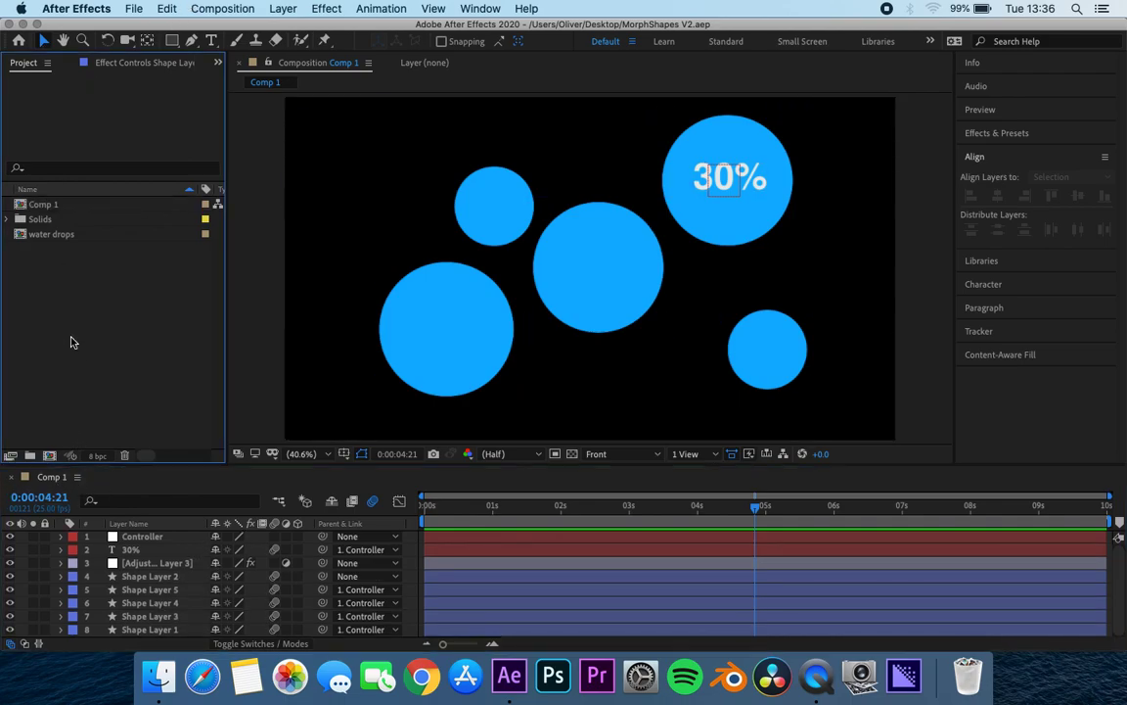
left_click(50, 456)
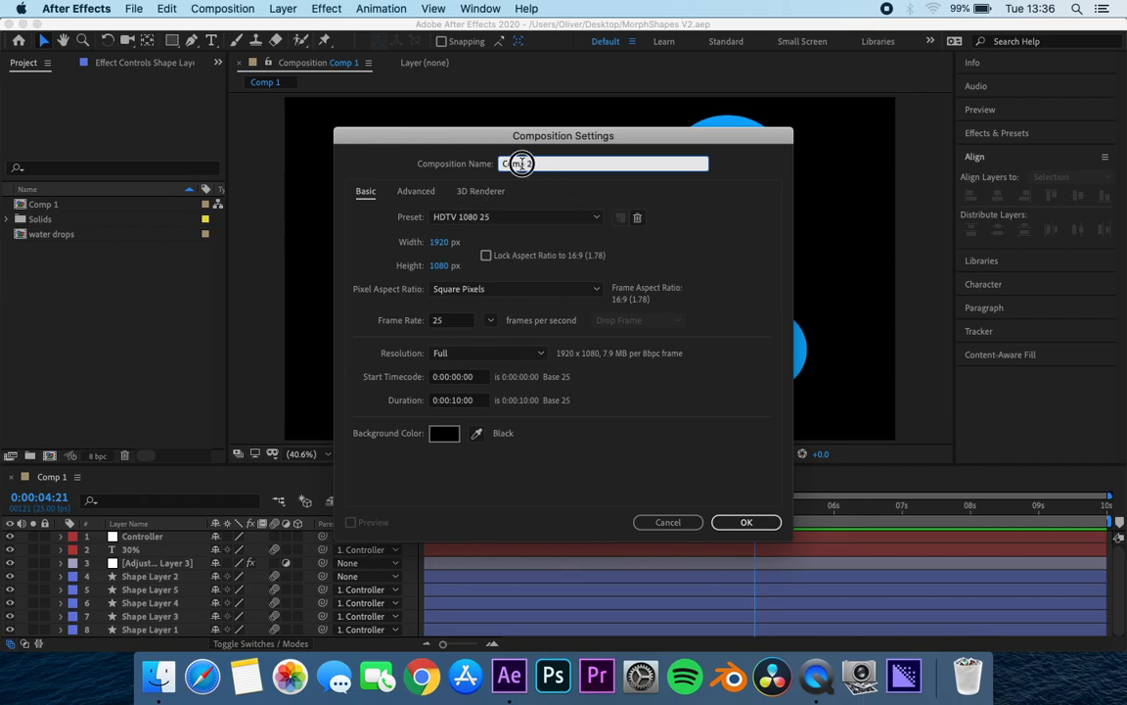
type("tut")
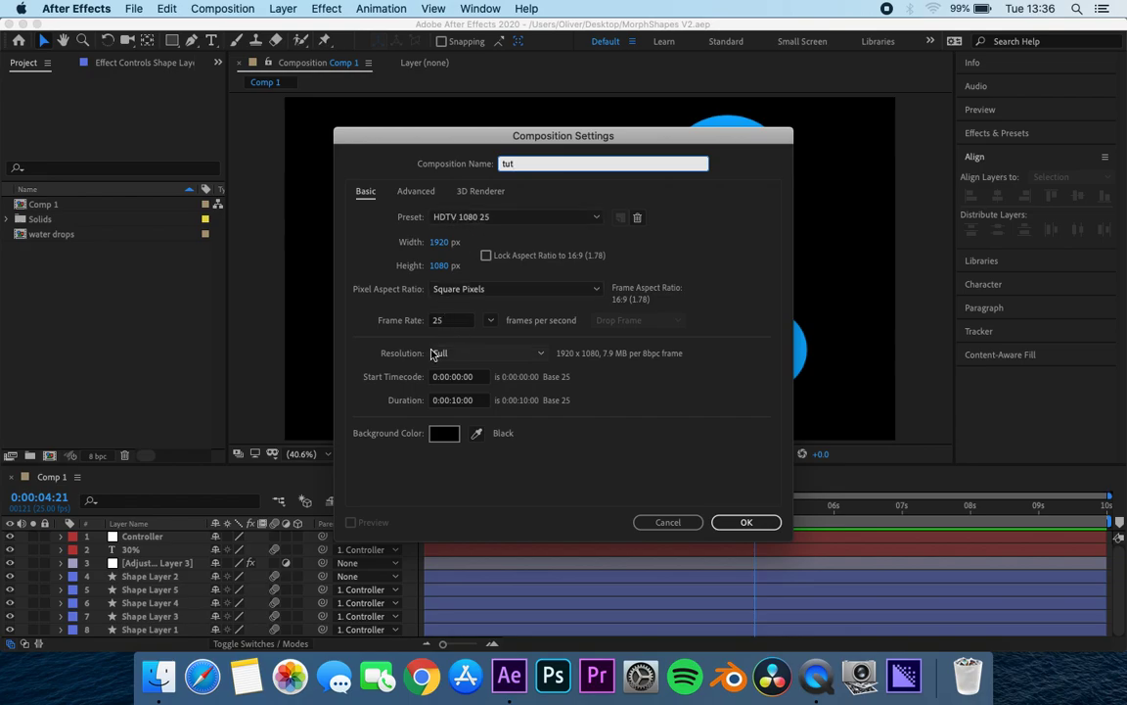
left_click(456, 401)
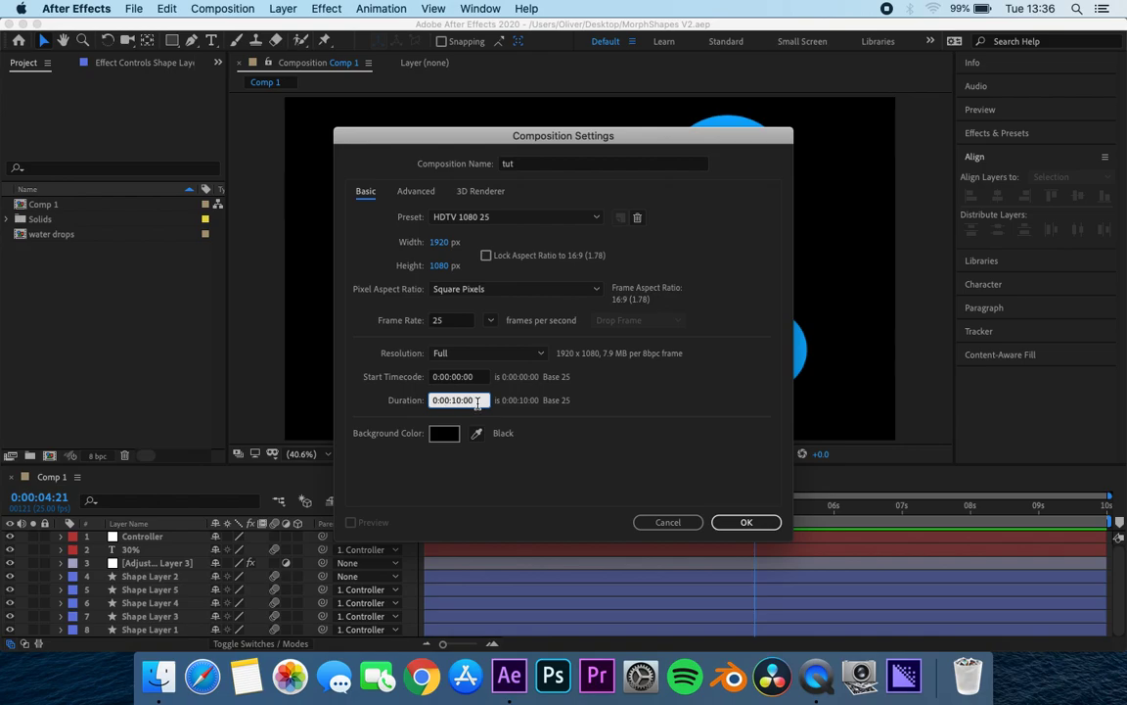
left_click(746, 521)
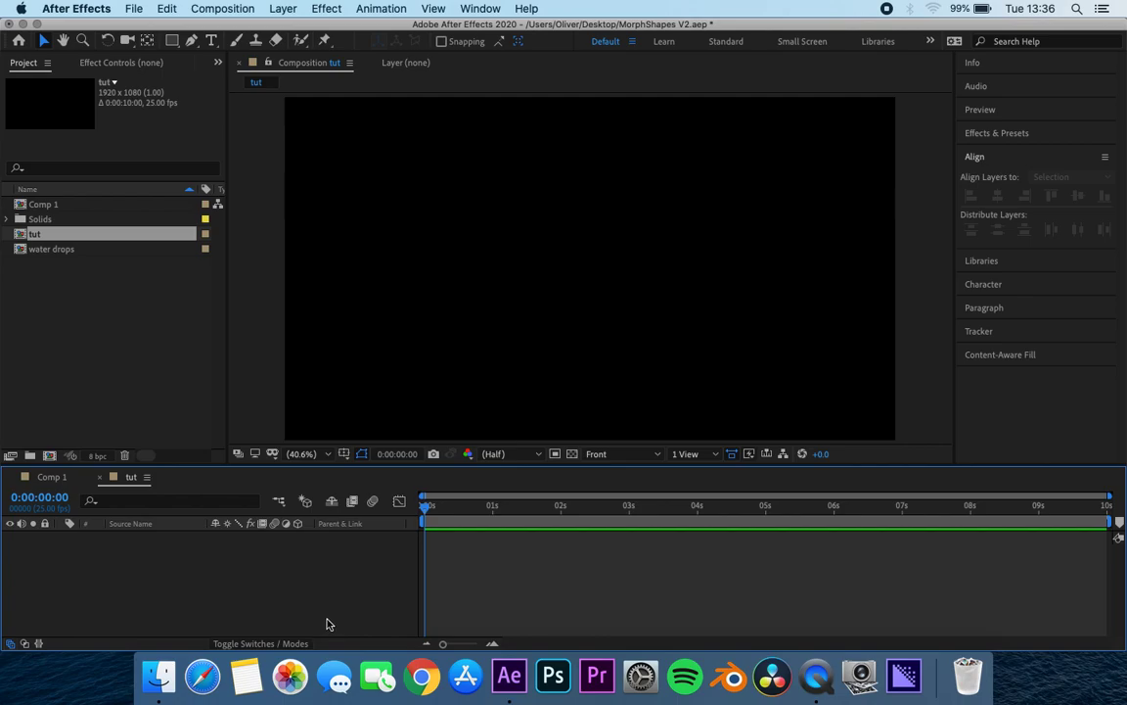
left_click(144, 582)
right_click(176, 557)
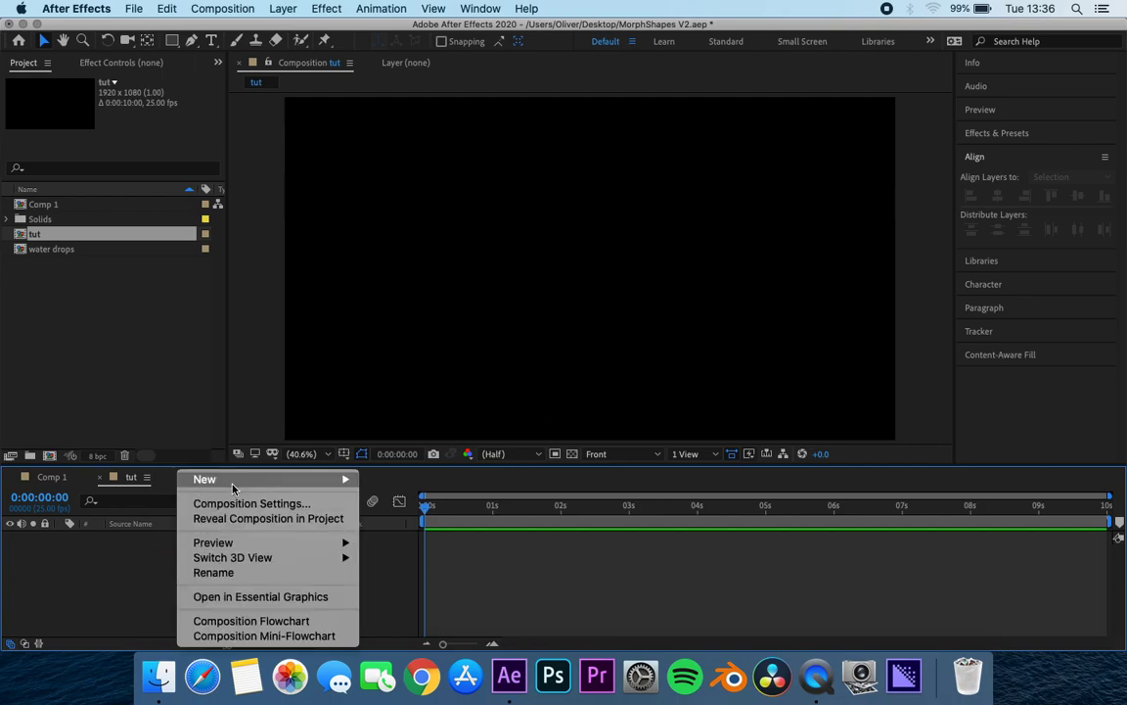
left_click(56, 541)
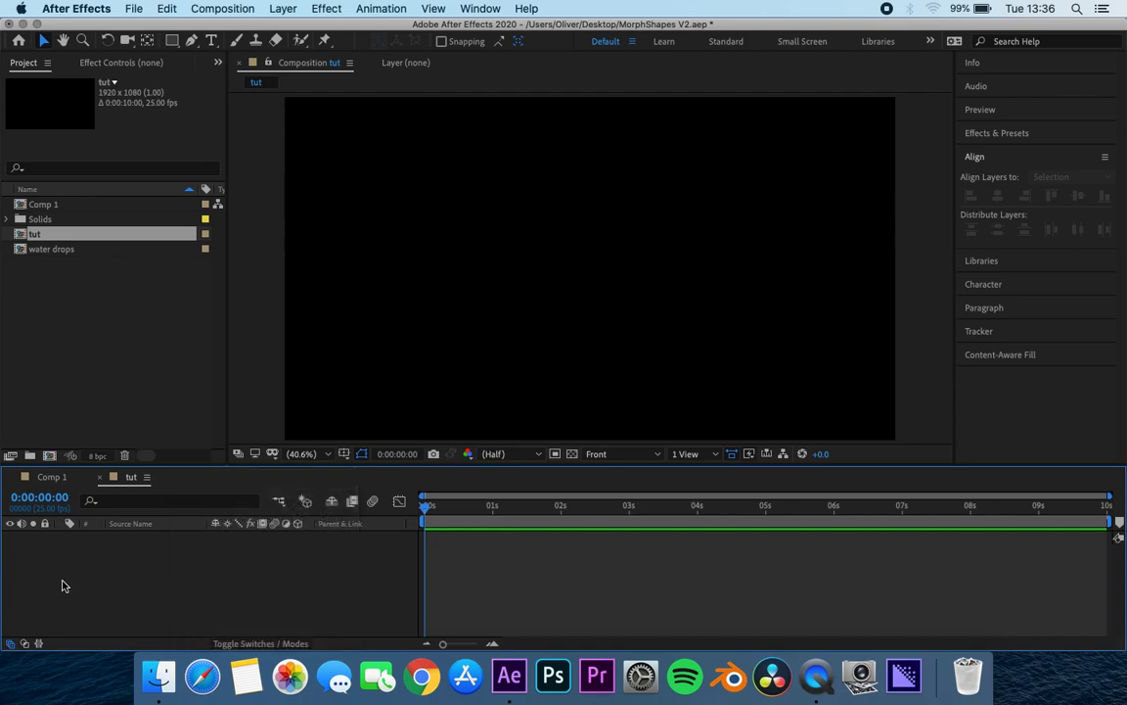
- Draw a solid blue circle with the Ellipse tool and move it toward the centre of the composition
left_click(173, 41)
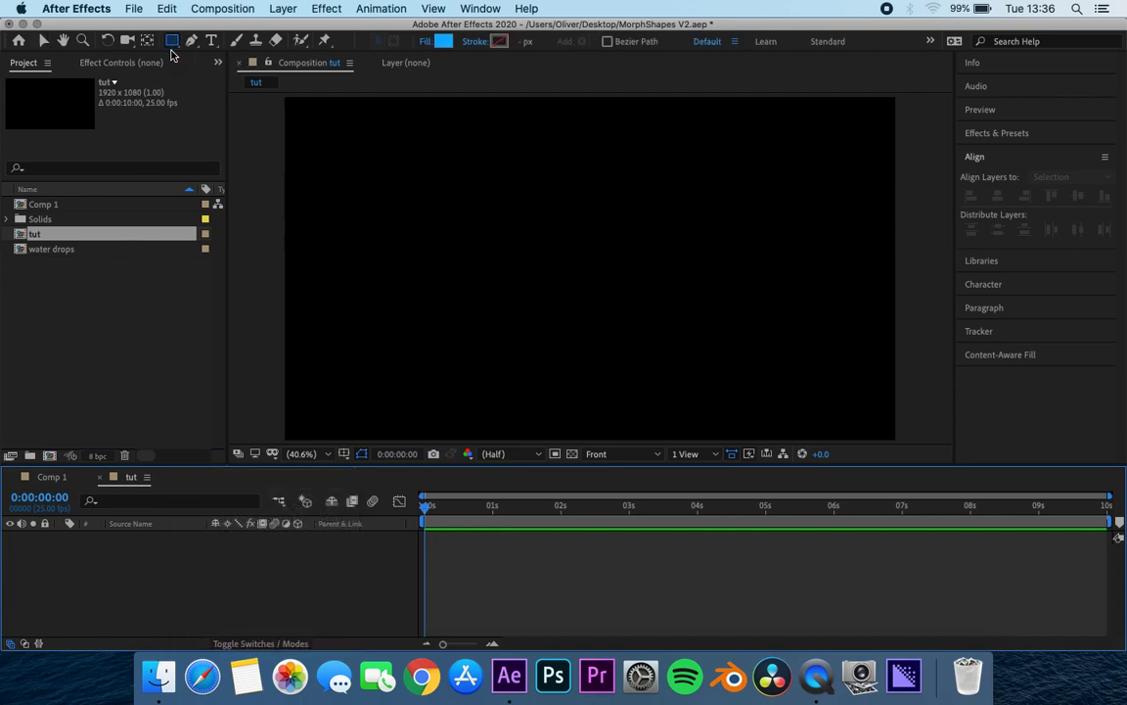
key("q")
left_click_drag(477, 144, 635, 300)
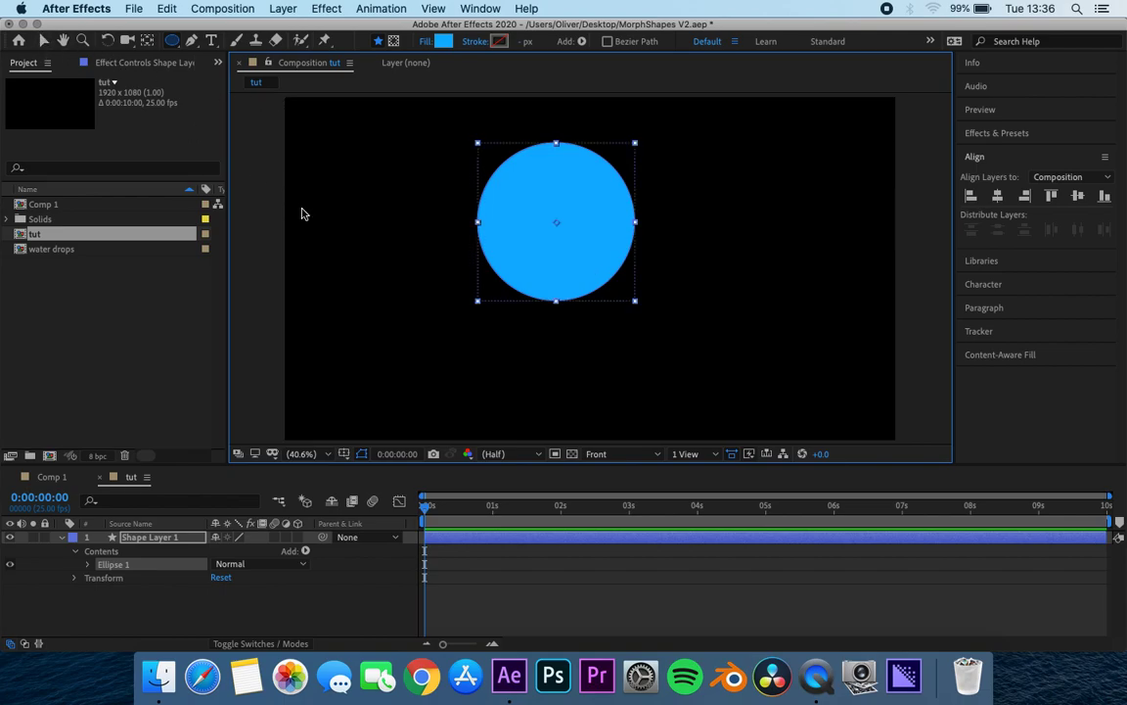
key("v")
left_click_drag(541, 268, 567, 331)
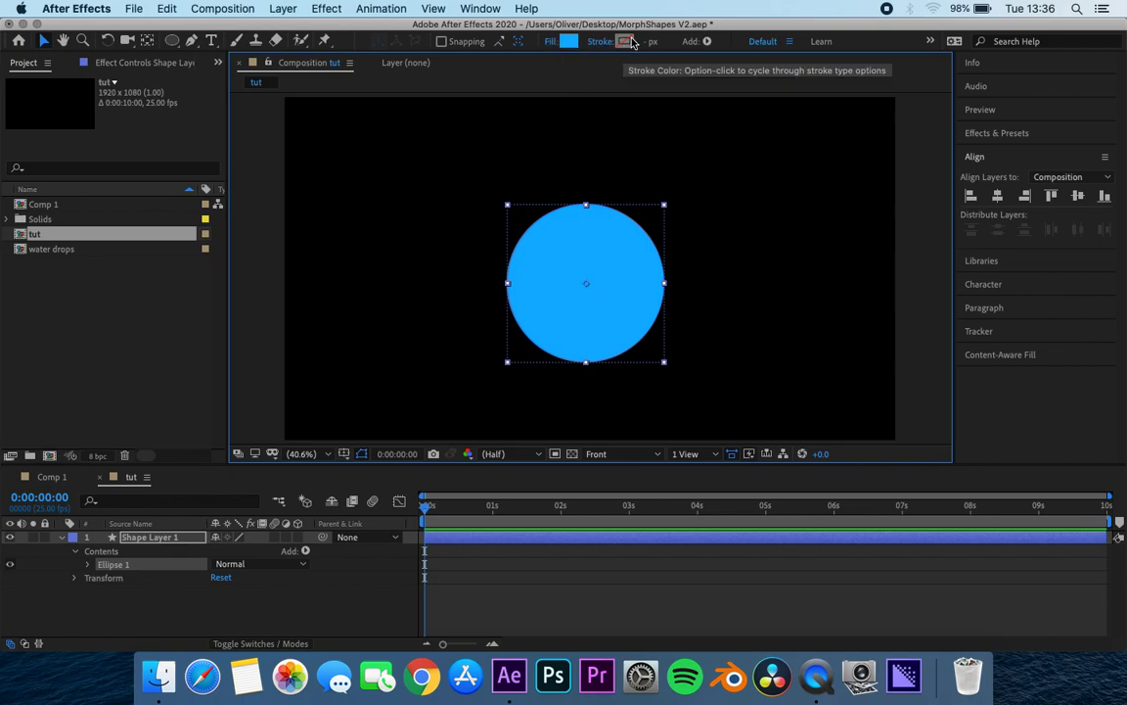
- Check the circle's fill type, stroke type and fill color settings
left_click(550, 43)
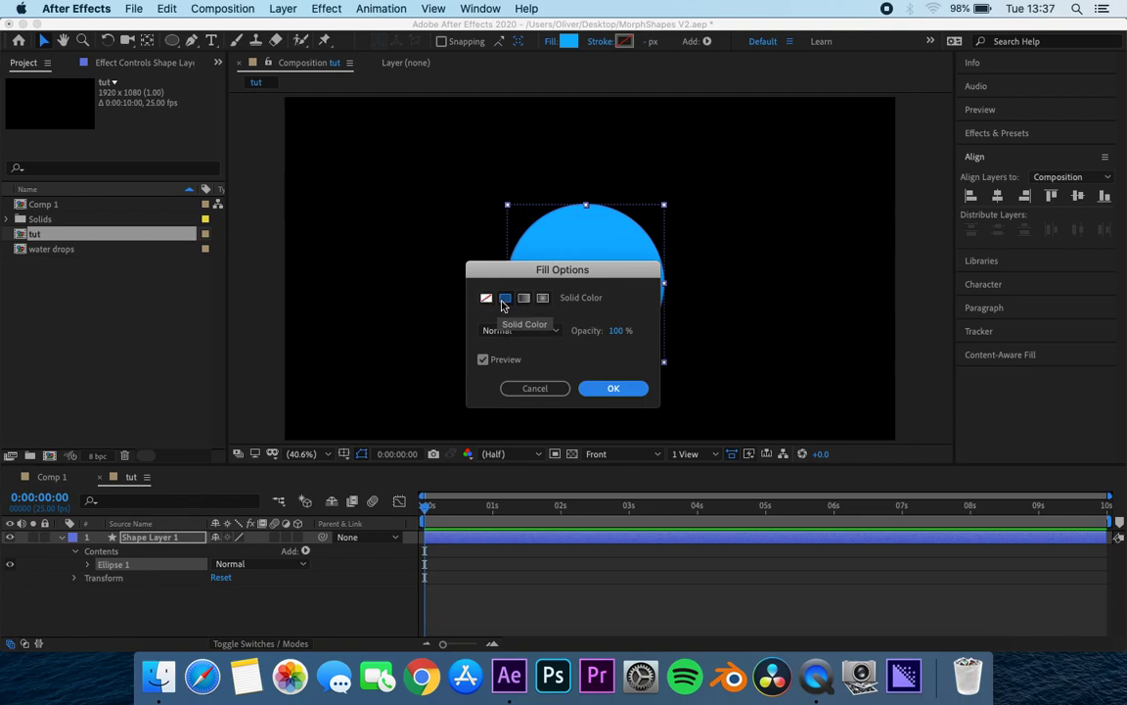
left_click(613, 388)
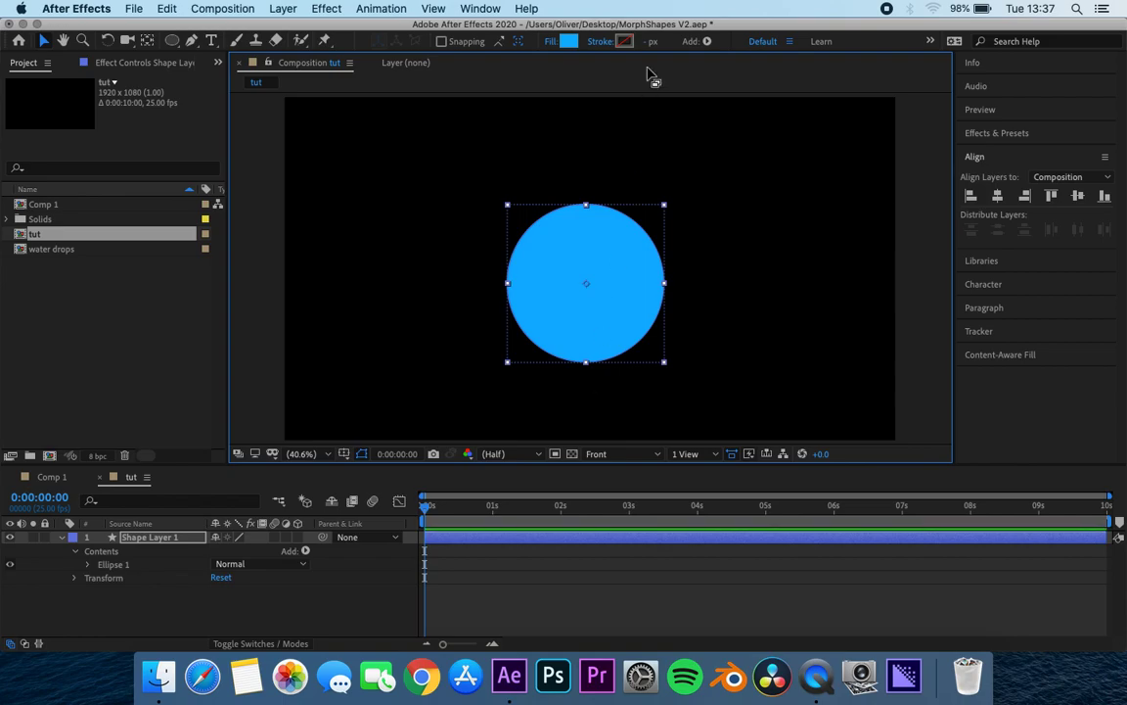
left_click(603, 45)
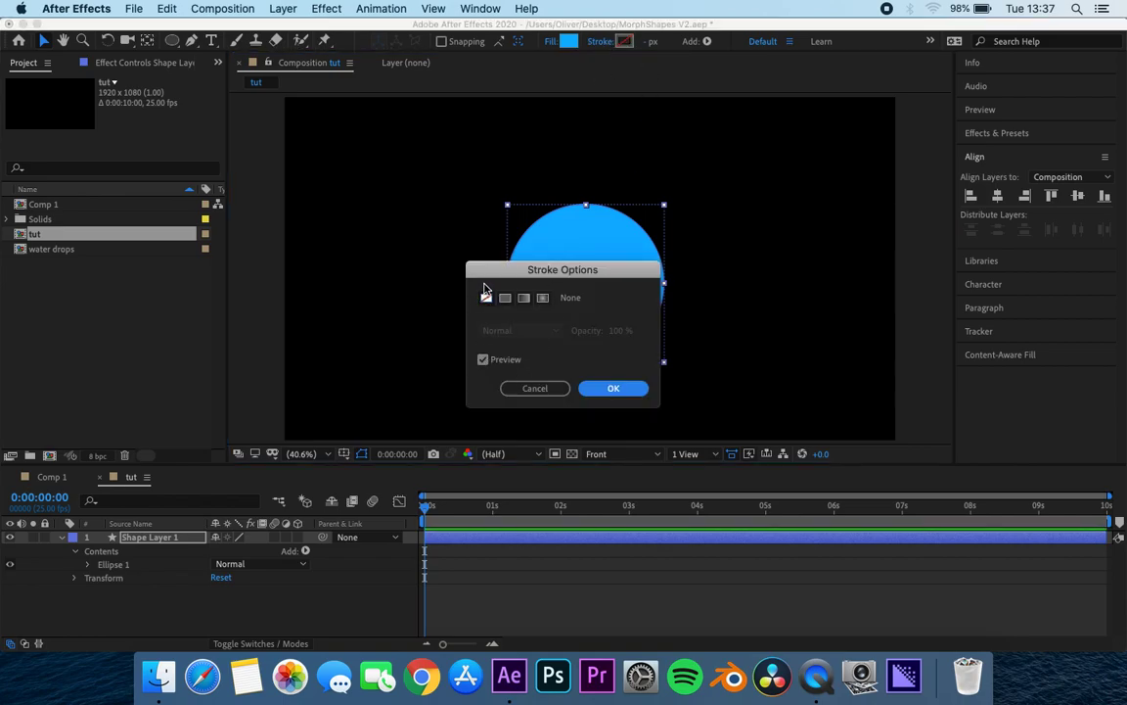
left_click(536, 387)
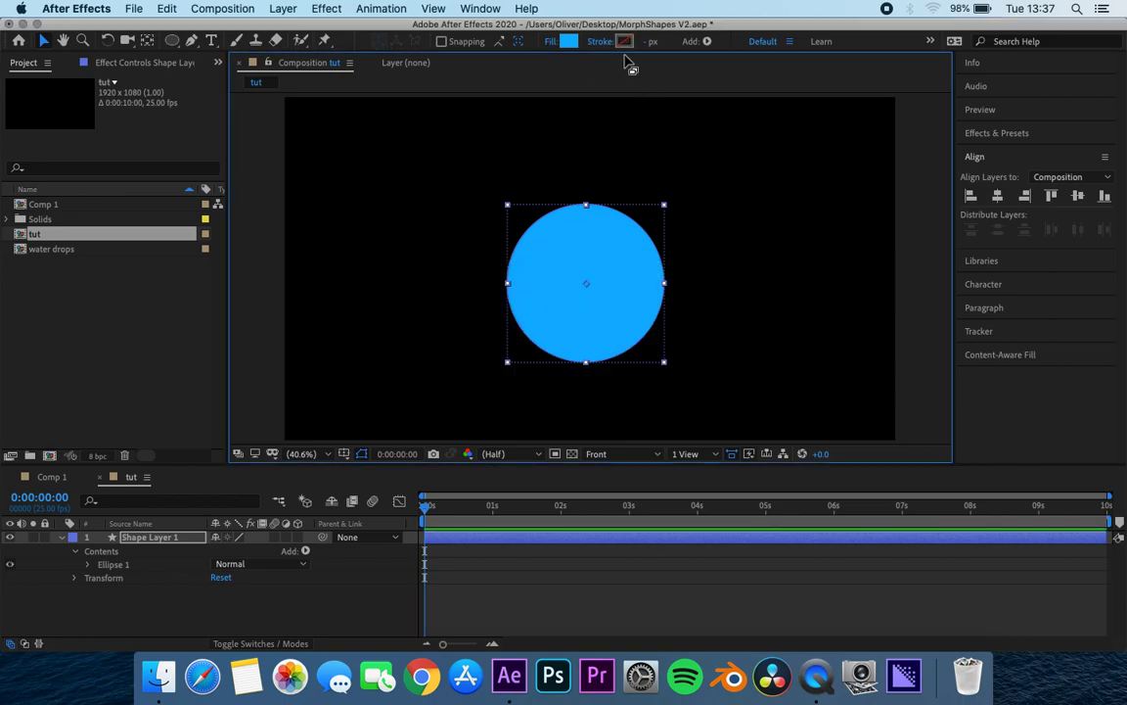
left_click(571, 43)
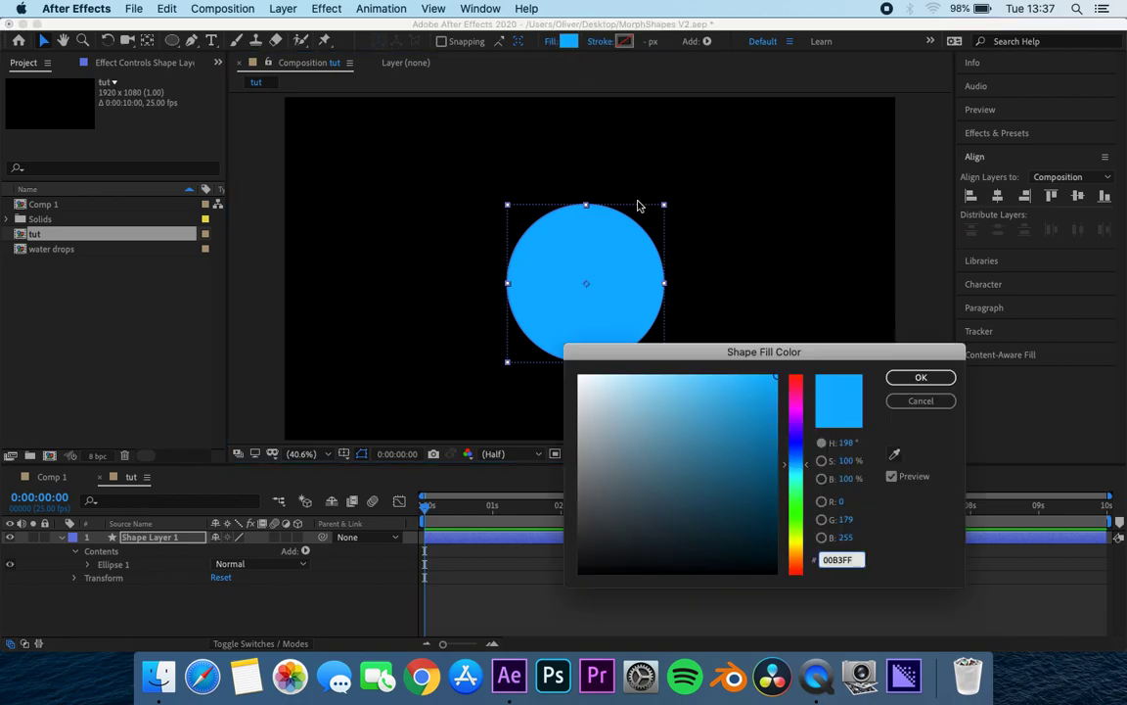
left_click(923, 402)
- Move the circle slightly up, collapse its shape layer's properties and deselect it
left_click_drag(621, 312, 615, 285)
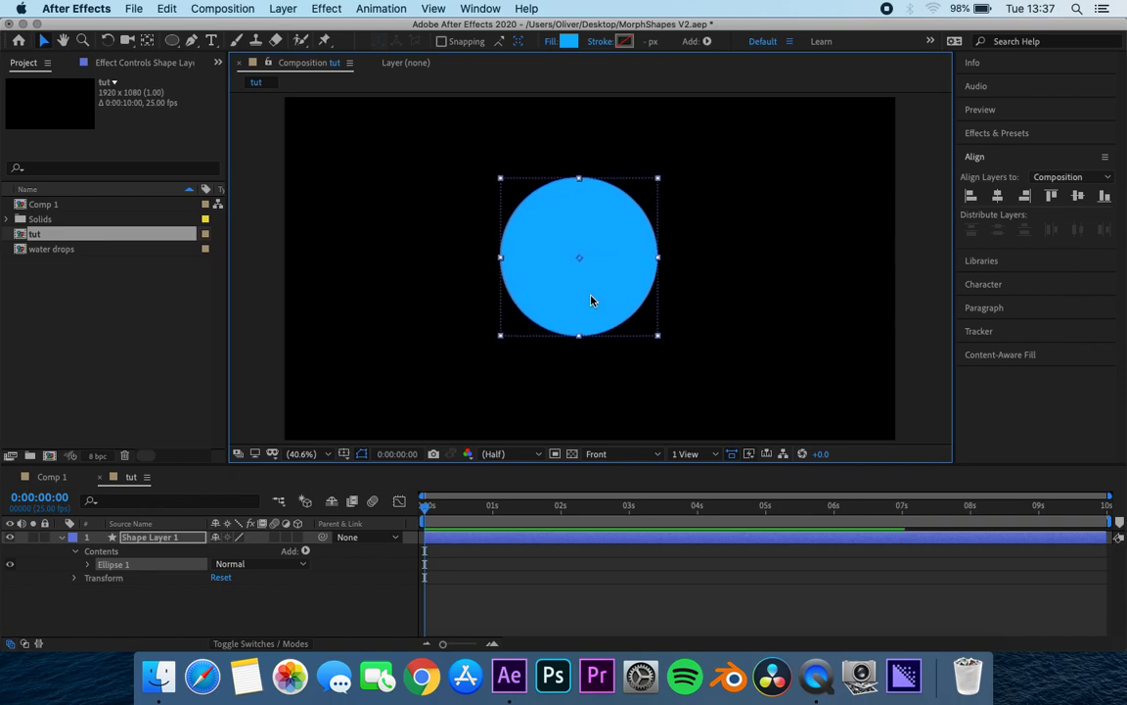
left_click(65, 540)
left_click(143, 564)
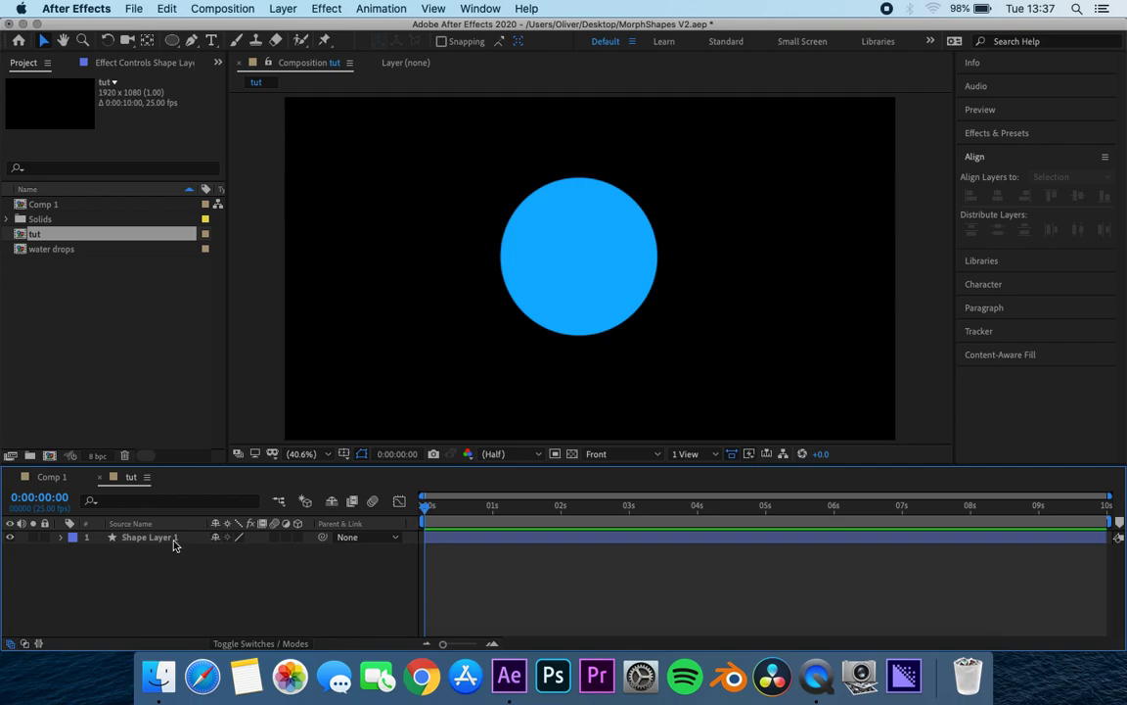
- Duplicate the circle's shape layer and move the copy straight down so it overlaps the original circle's lower part
left_click(168, 541)
key("super+d")
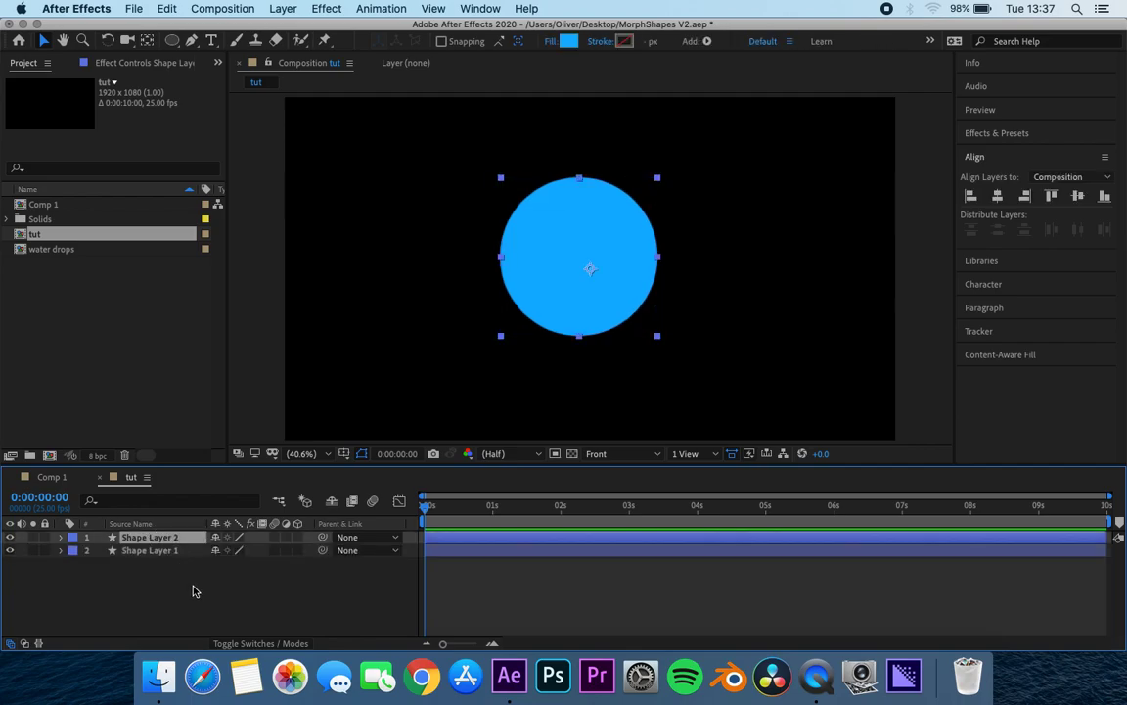
left_click(186, 597)
left_click_drag(608, 320, 609, 422)
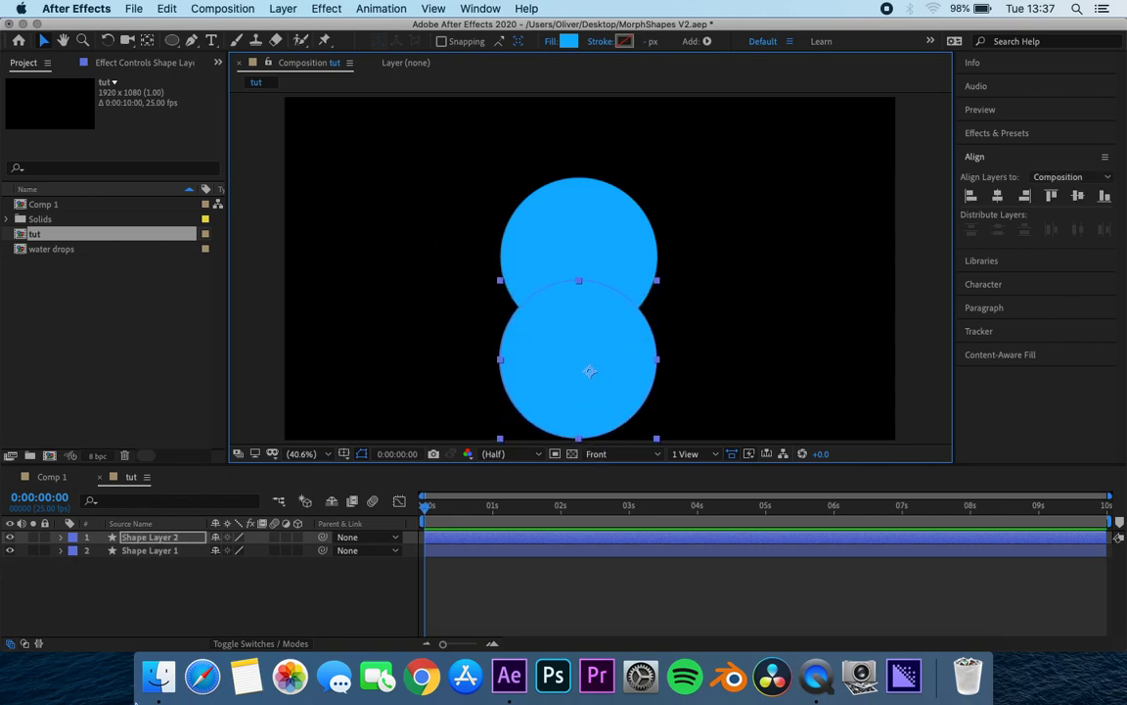
- Select both circle layers and move them up together to centre the pair vertically in the frame
left_click(161, 554, "shift")
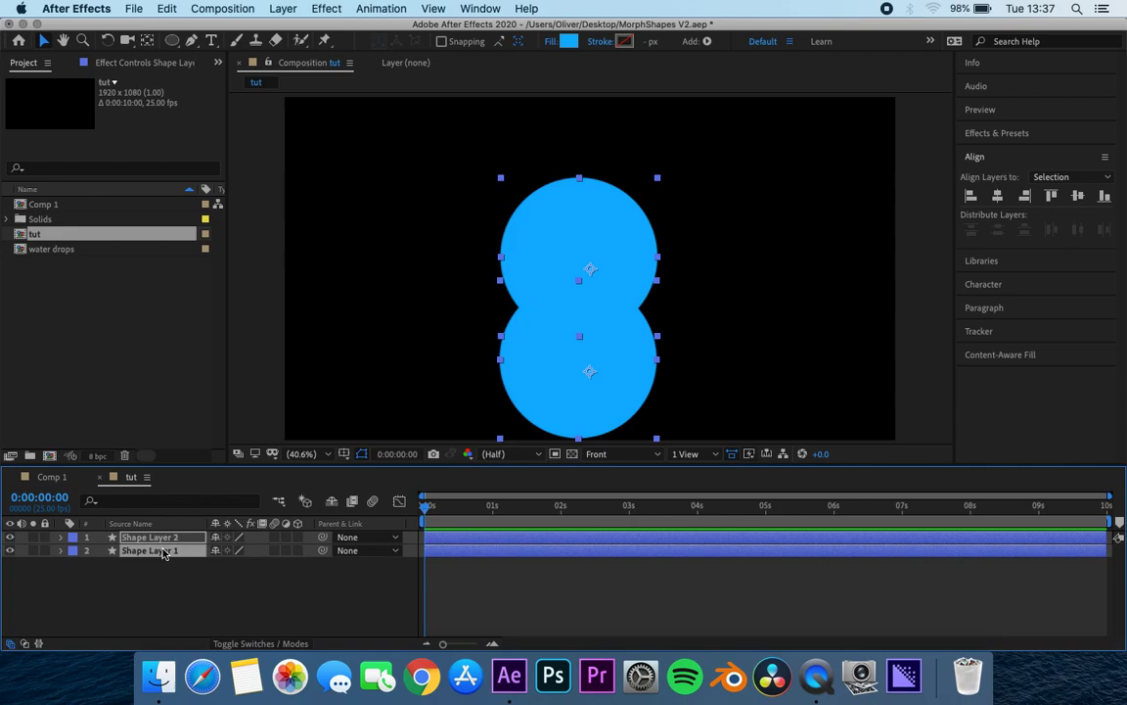
left_click_drag(564, 375, 563, 345)
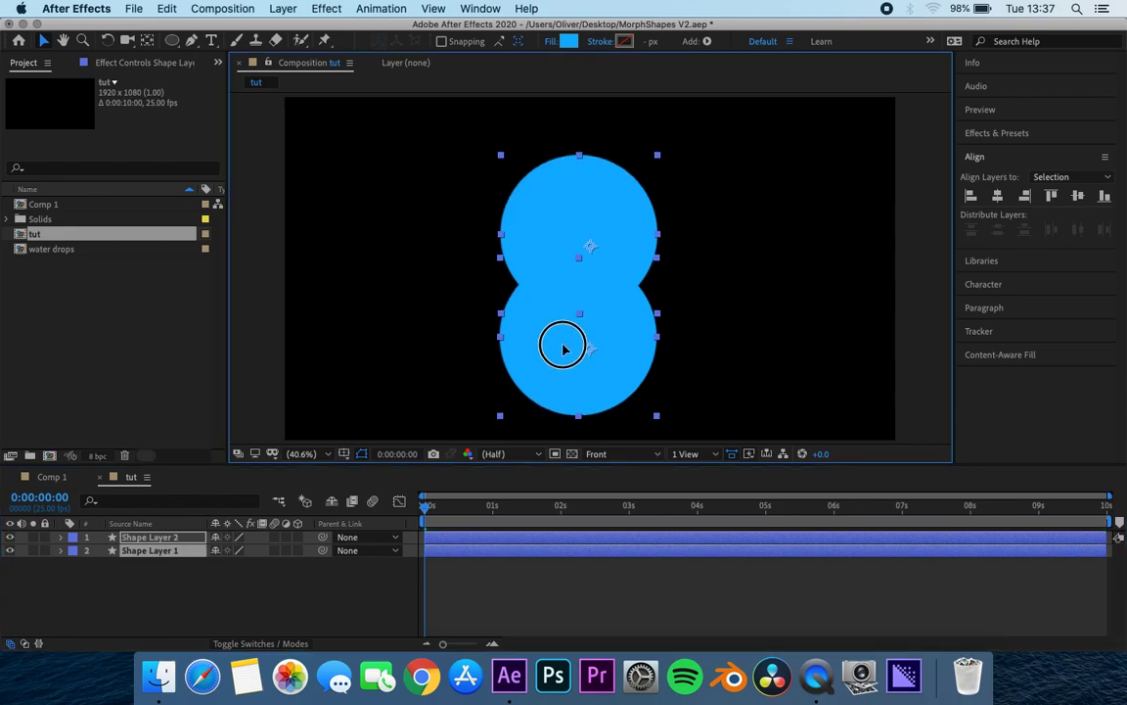
left_click(263, 598)
- Search the effects library for "fast blur" and select CC Radial Fast Blur
left_click(996, 133)
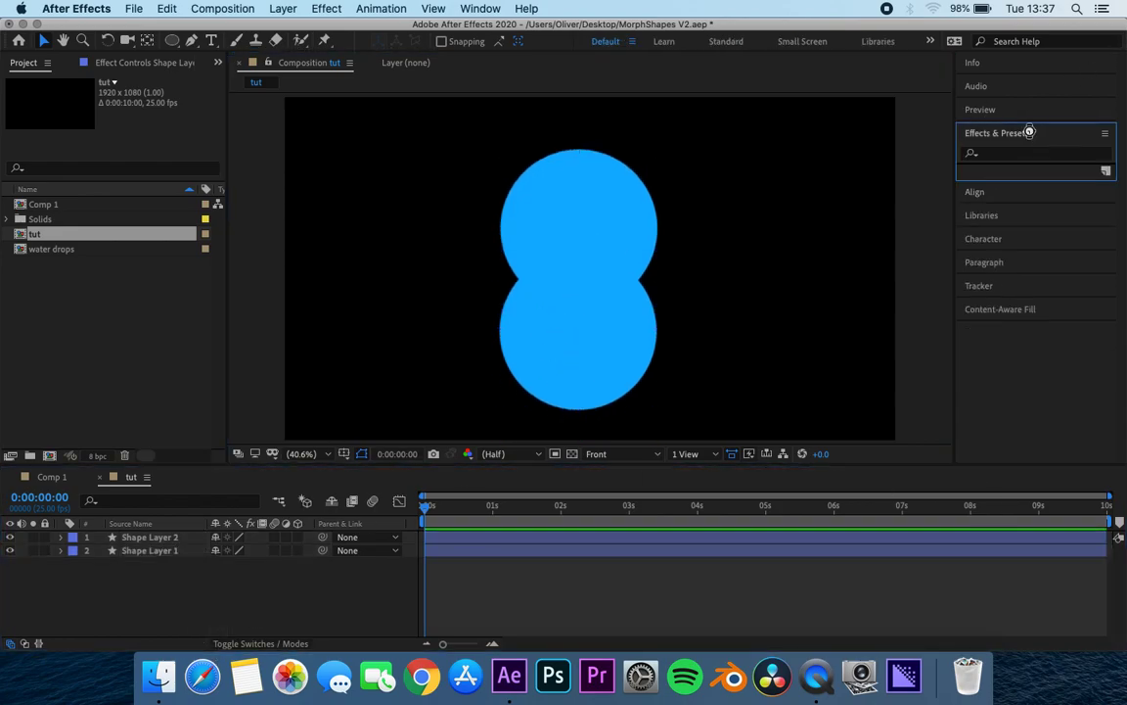
left_click(1004, 152)
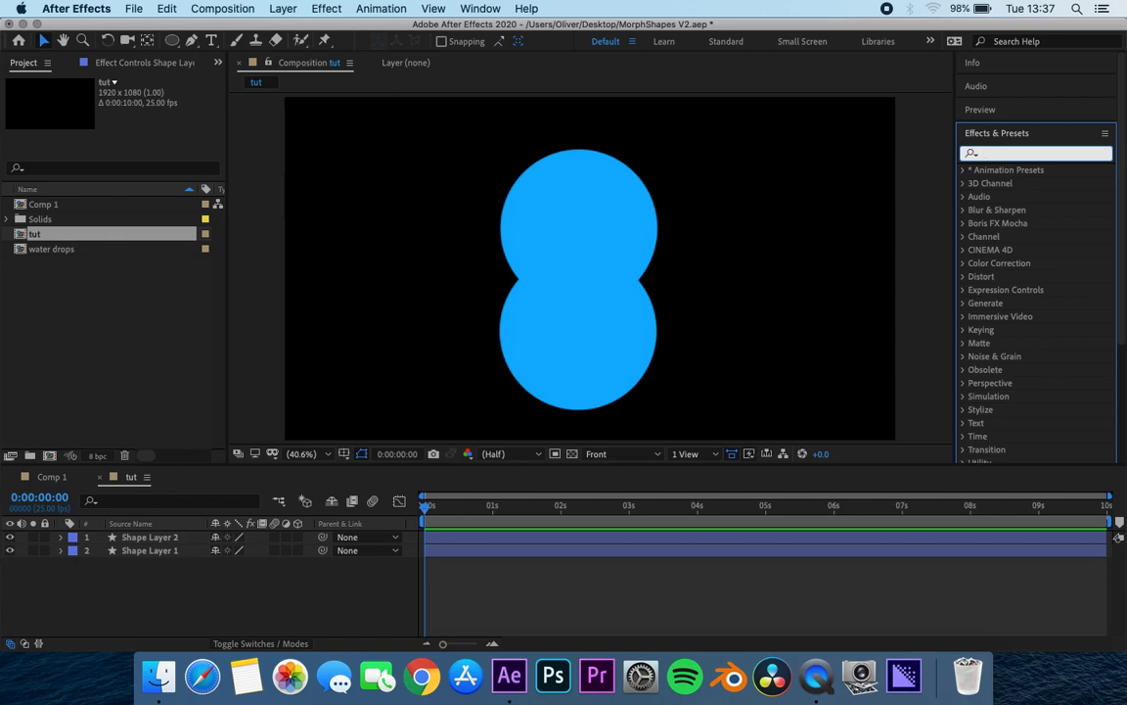
type("fast blur")
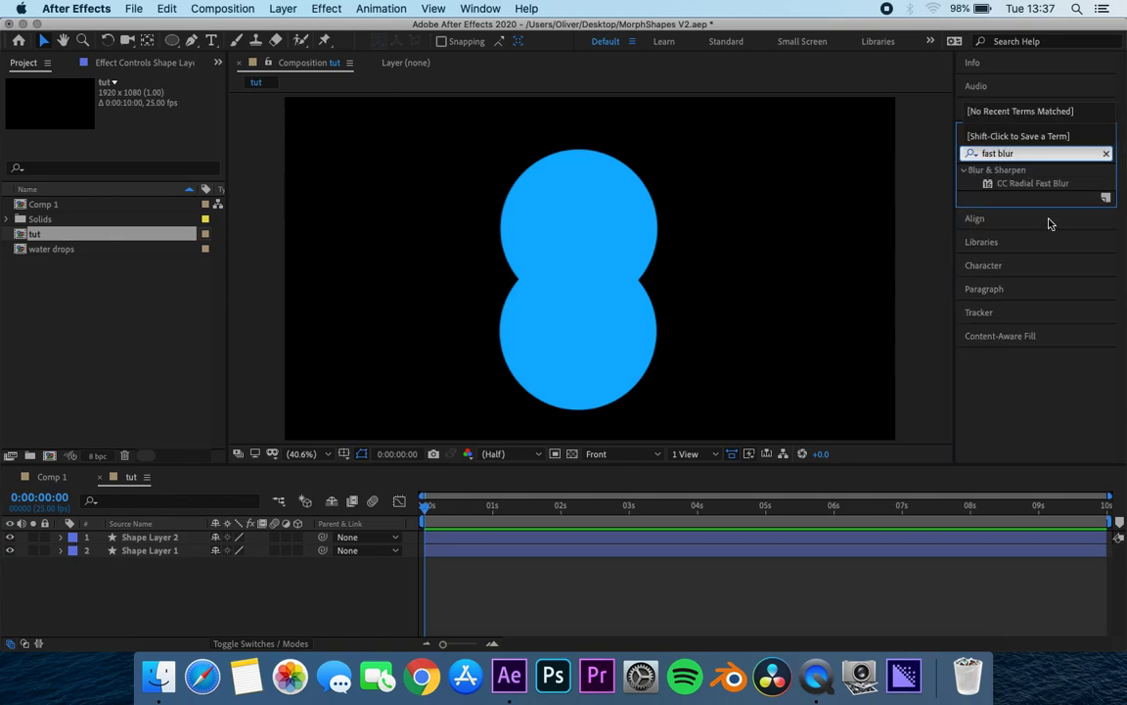
mouse_move(1043, 183)
left_mouse_down()
mouse_move(988, 181)
mouse_move(718, 234)
mouse_move(455, 364)
mouse_move(181, 528)
mouse_move(765, 281)
mouse_move(1063, 190)
left_mouse_up()
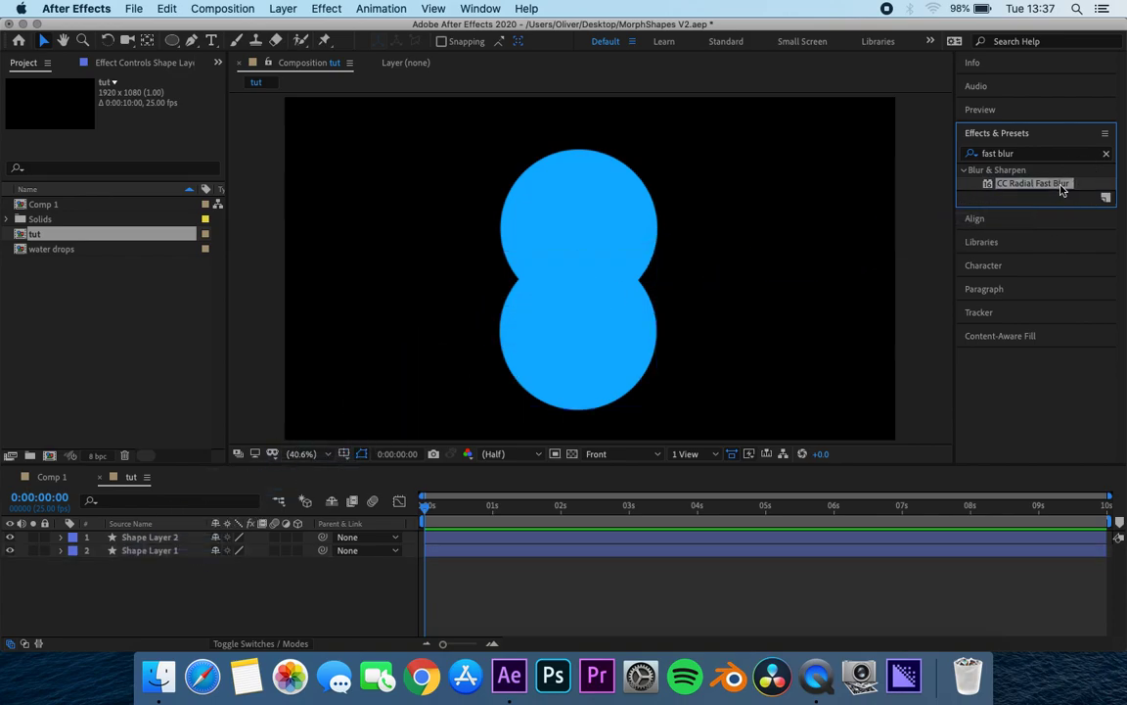
- Add a new adjustment layer above the two circle layers
right_click(193, 599)
mouse_move(319, 483)
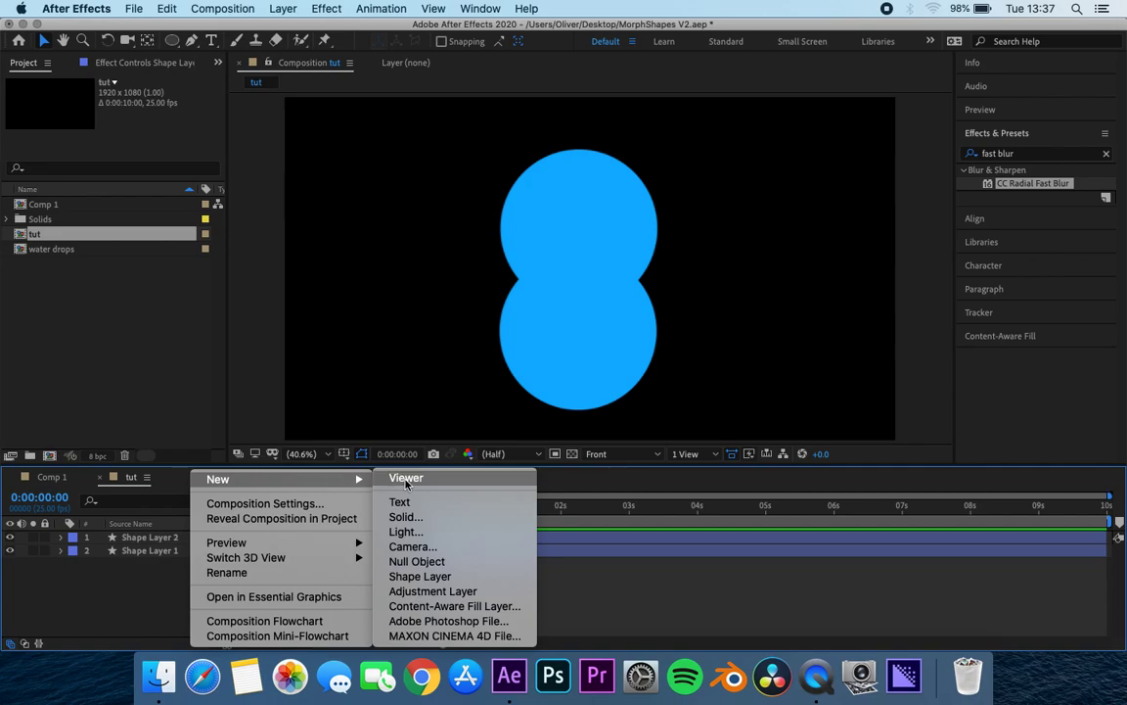
left_click(425, 594)
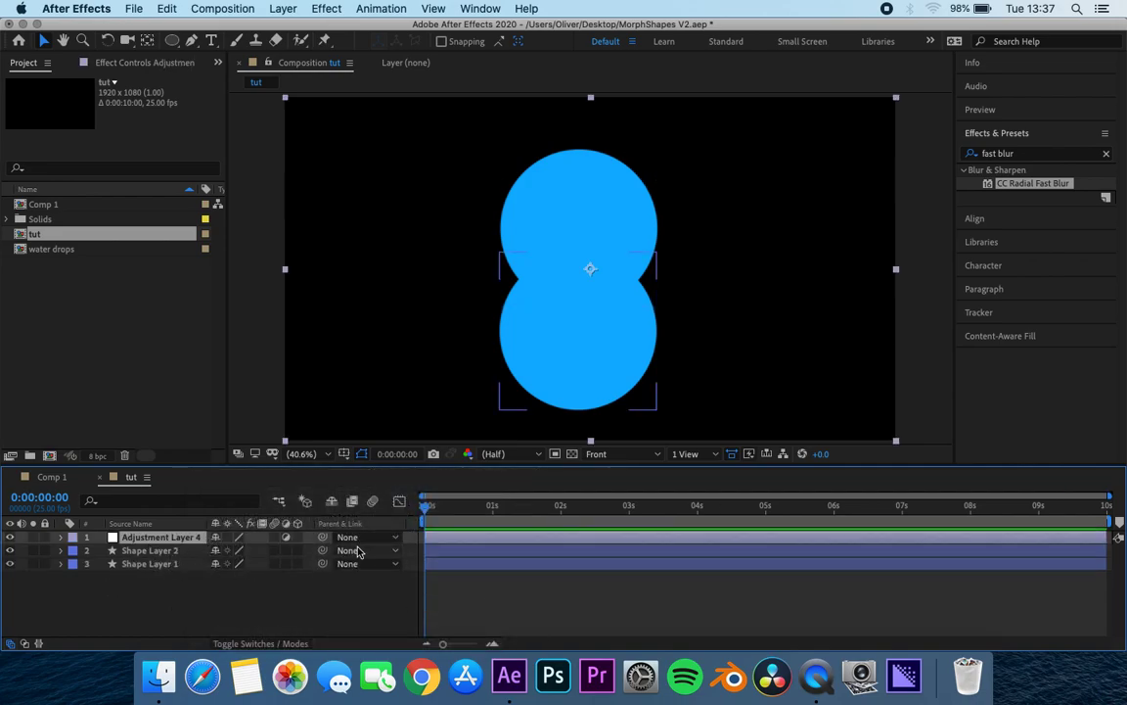
- Apply CC Radial Fast Blur to the adjustment layer and set its Amount to 78
left_click_drag(1032, 179, 157, 539)
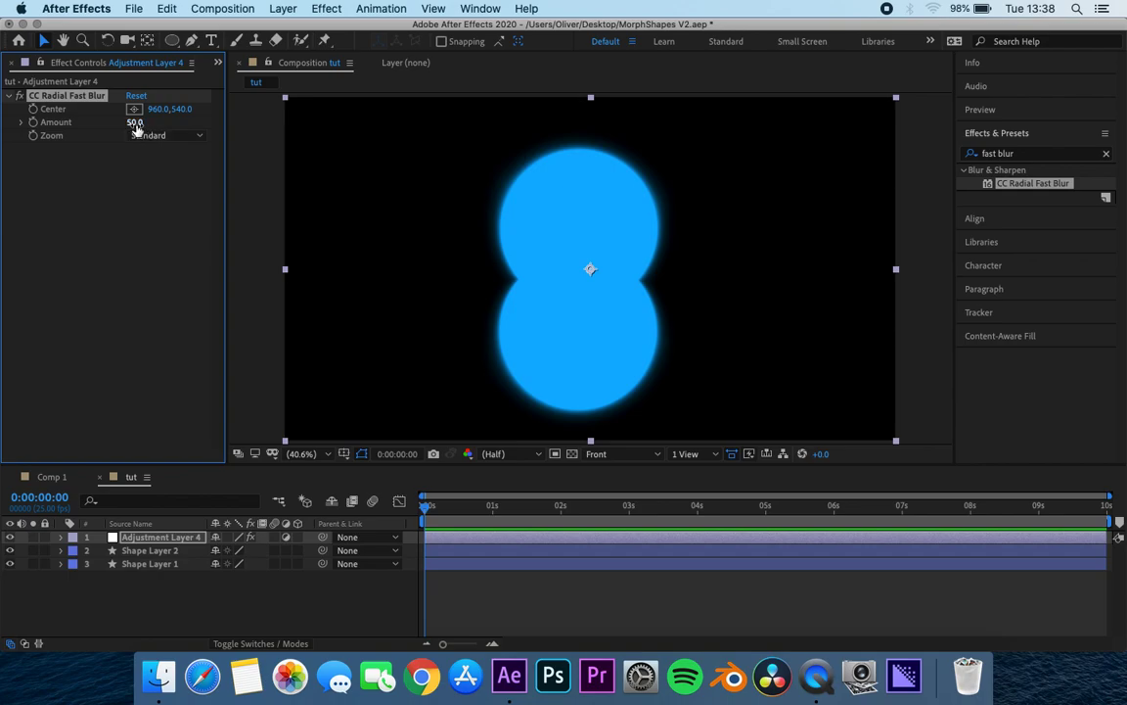
left_click_drag(134, 120, 186, 124)
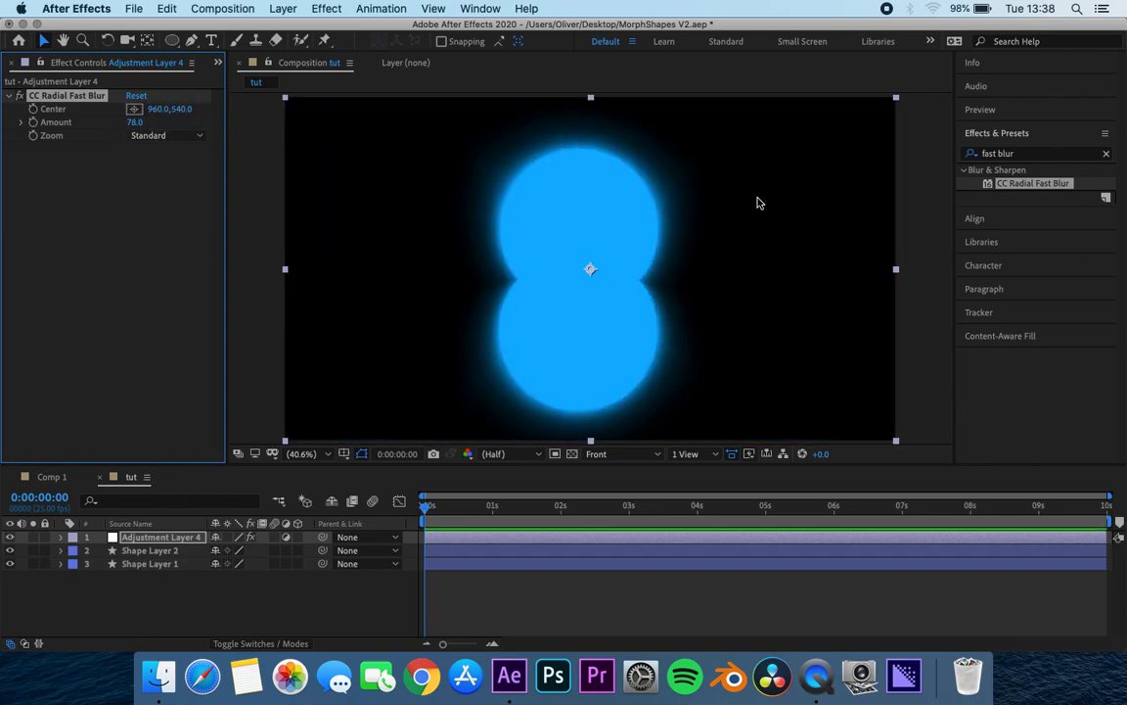
- Clear the effects search and delete CC Radial Fast Blur from the adjustment layer
left_click(1107, 155)
left_click(1017, 153)
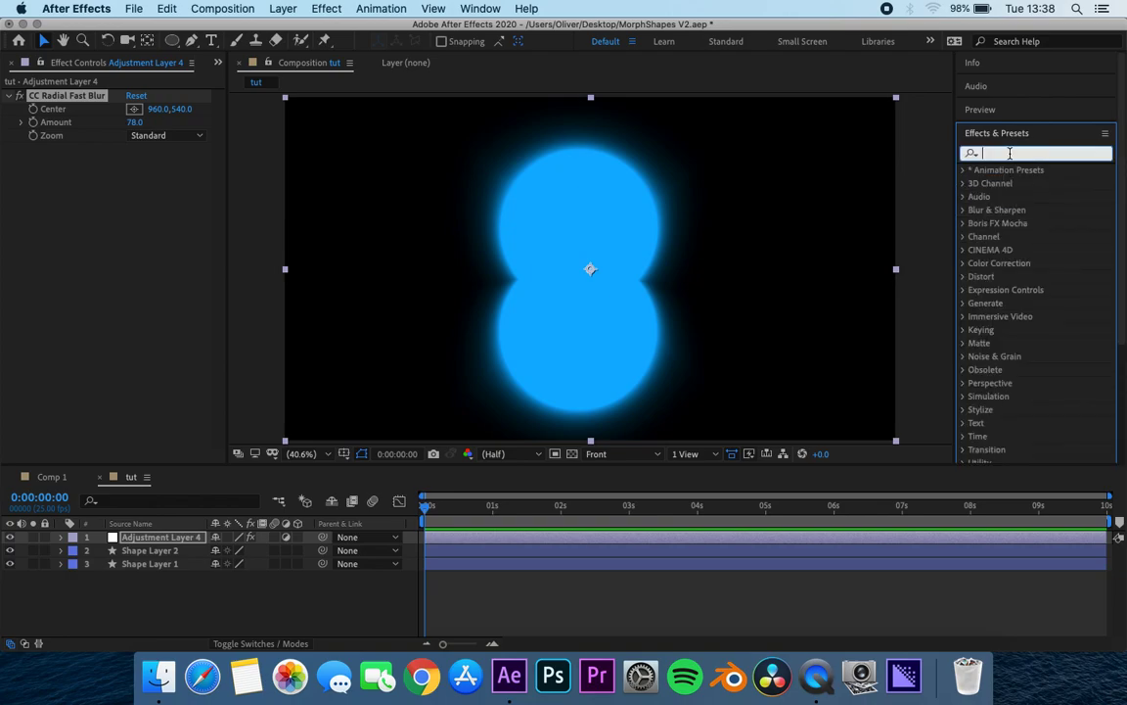
left_click(71, 96)
key("Delete")
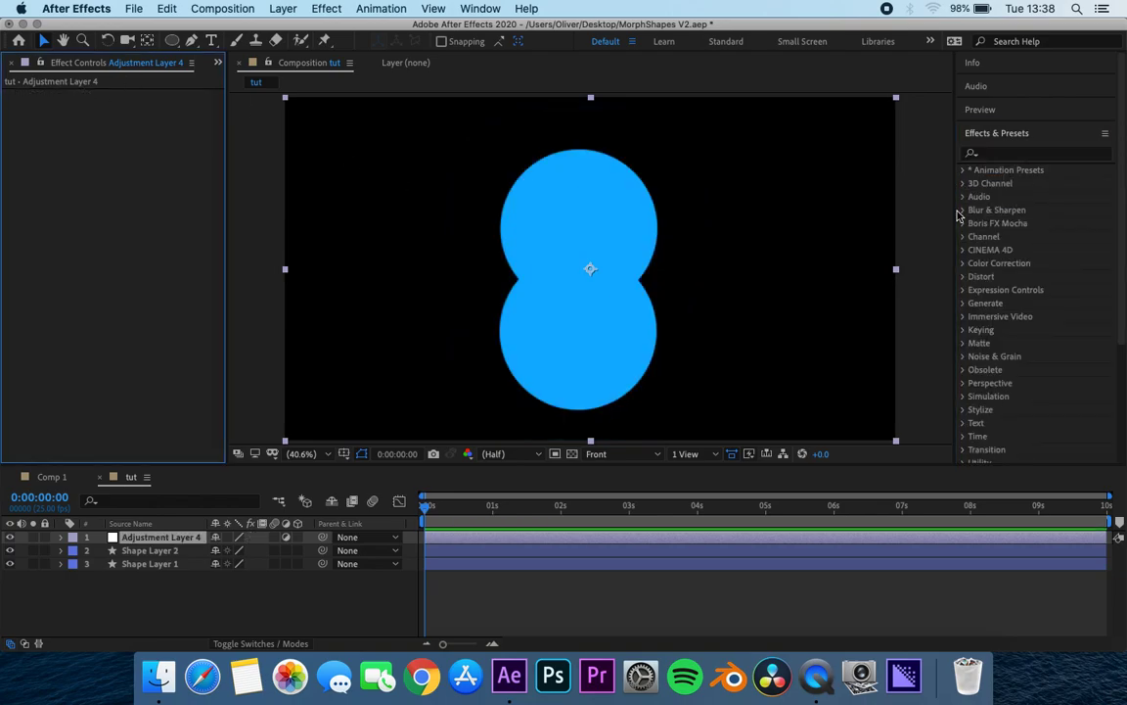
- Apply Fast Box Blur to the adjustment layer with a Blur Radius of 35 and Repeat Edge Pixels enabled
left_click(1028, 155)
type("blur")
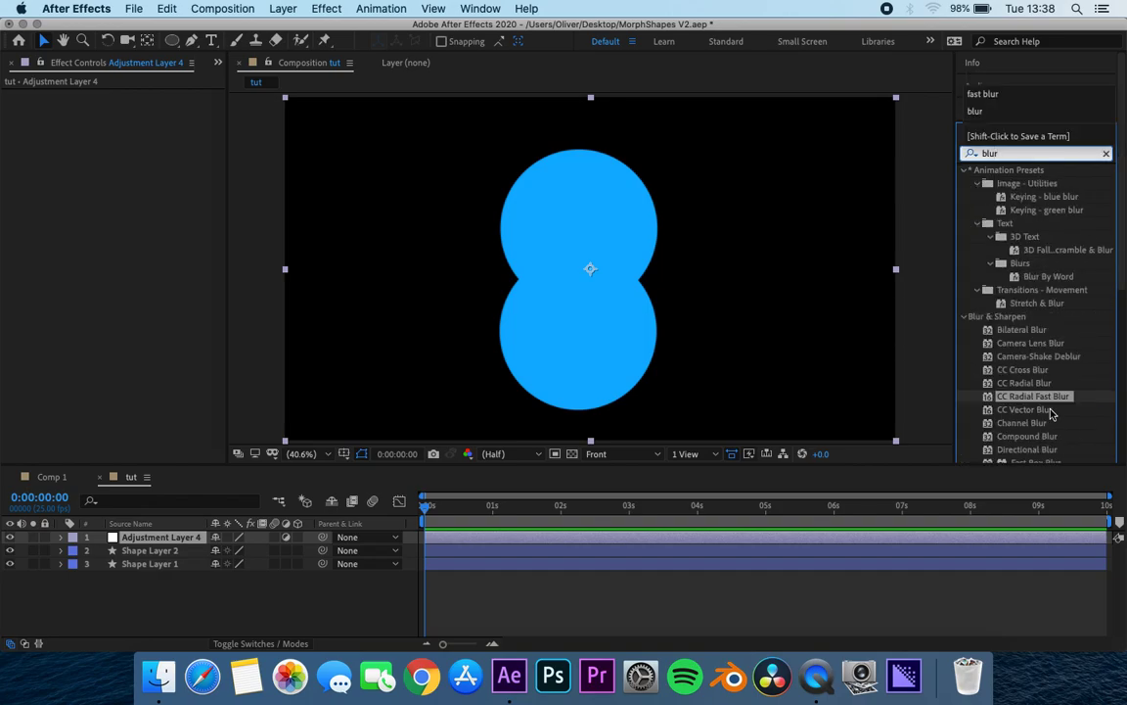
scroll(1051, 414, "down", 5)
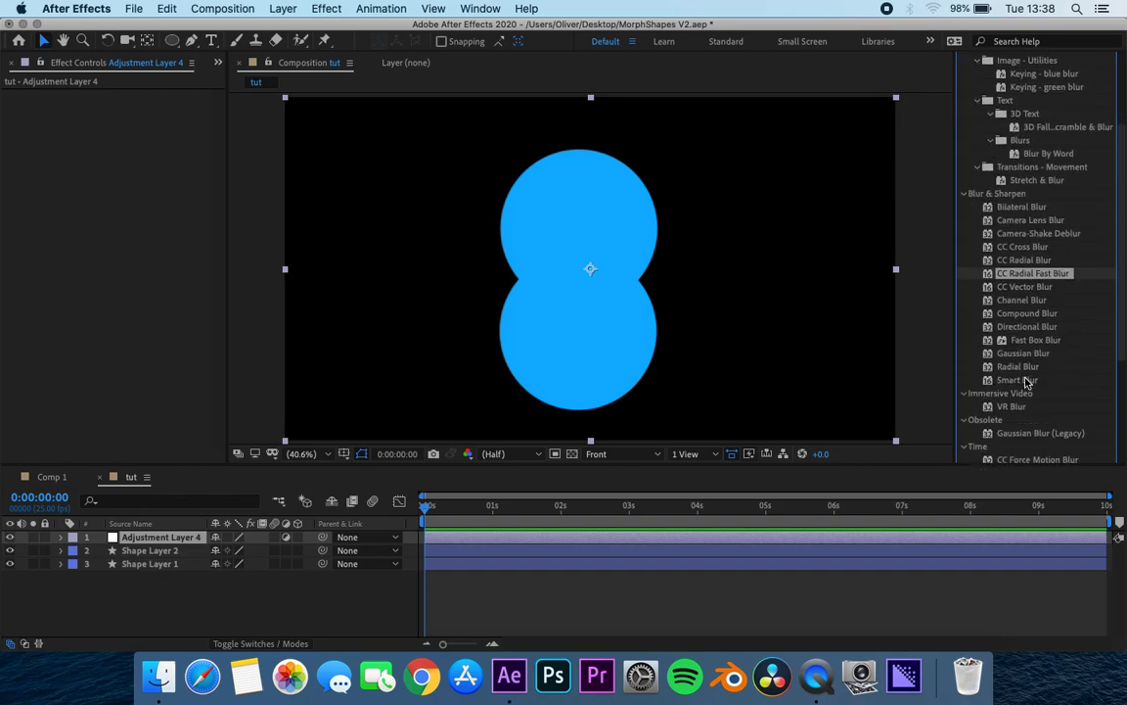
left_click_drag(1036, 340, 137, 537)
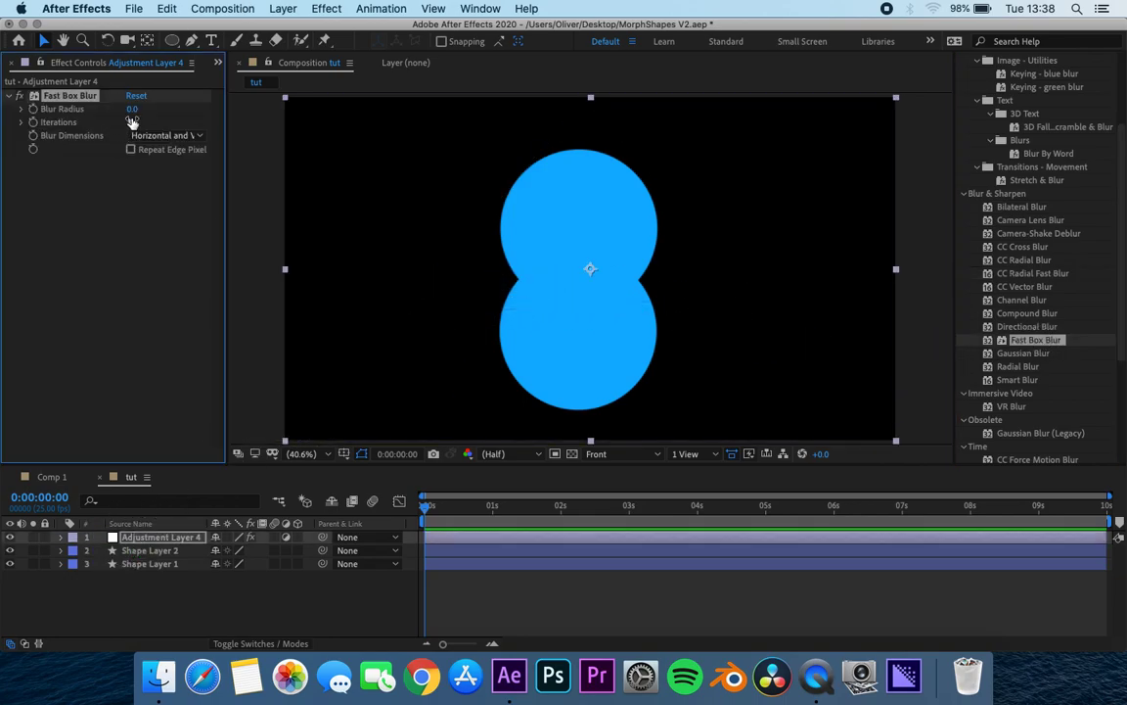
left_click_drag(132, 109, 154, 113)
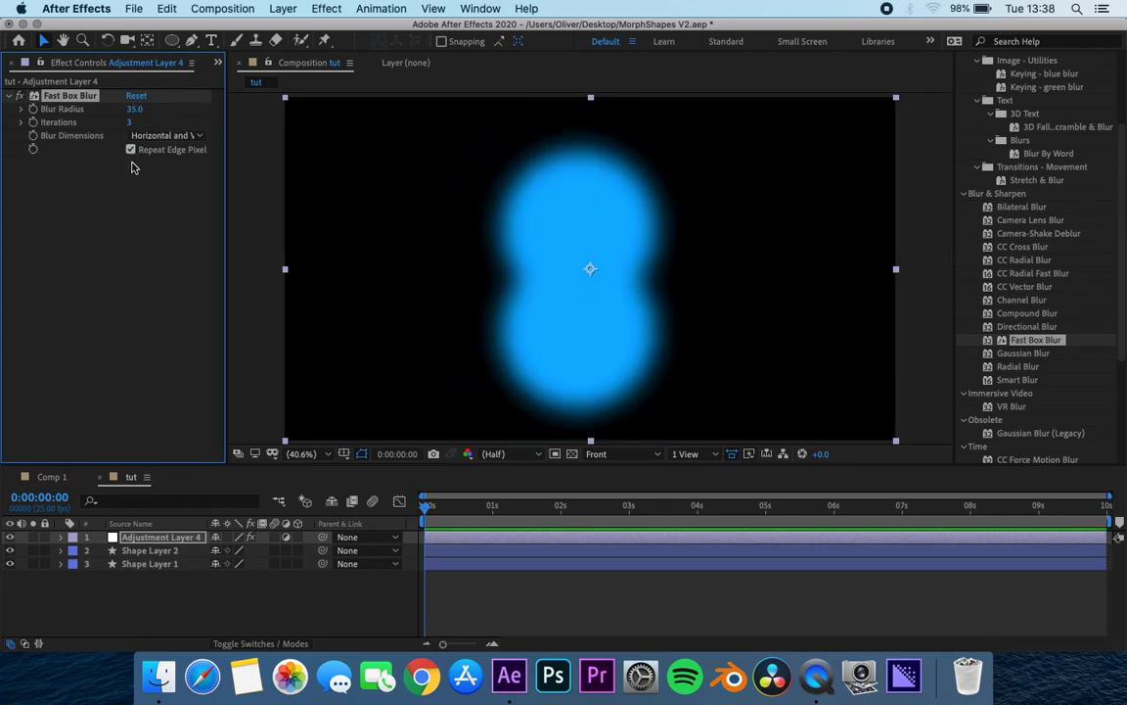
left_click(142, 606)
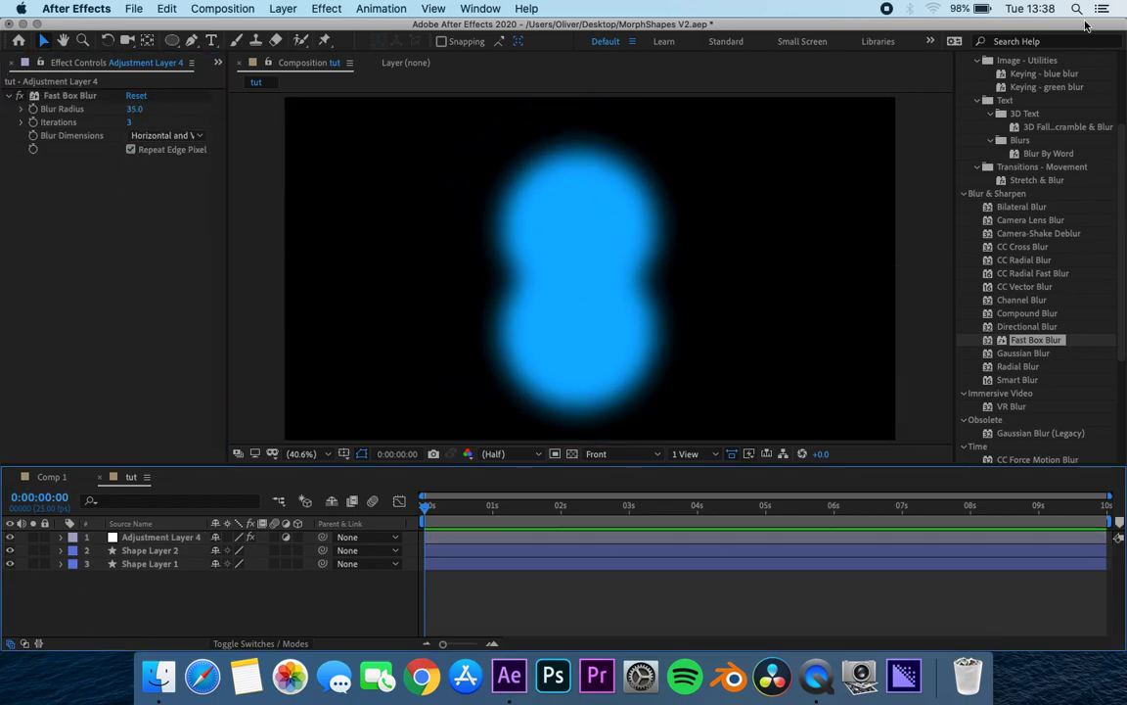
- Add the Simple Choker effect to the adjustment layer and set its Choke Matte to 34.20
scroll(1015, 217, "up", 3)
left_click(1017, 154)
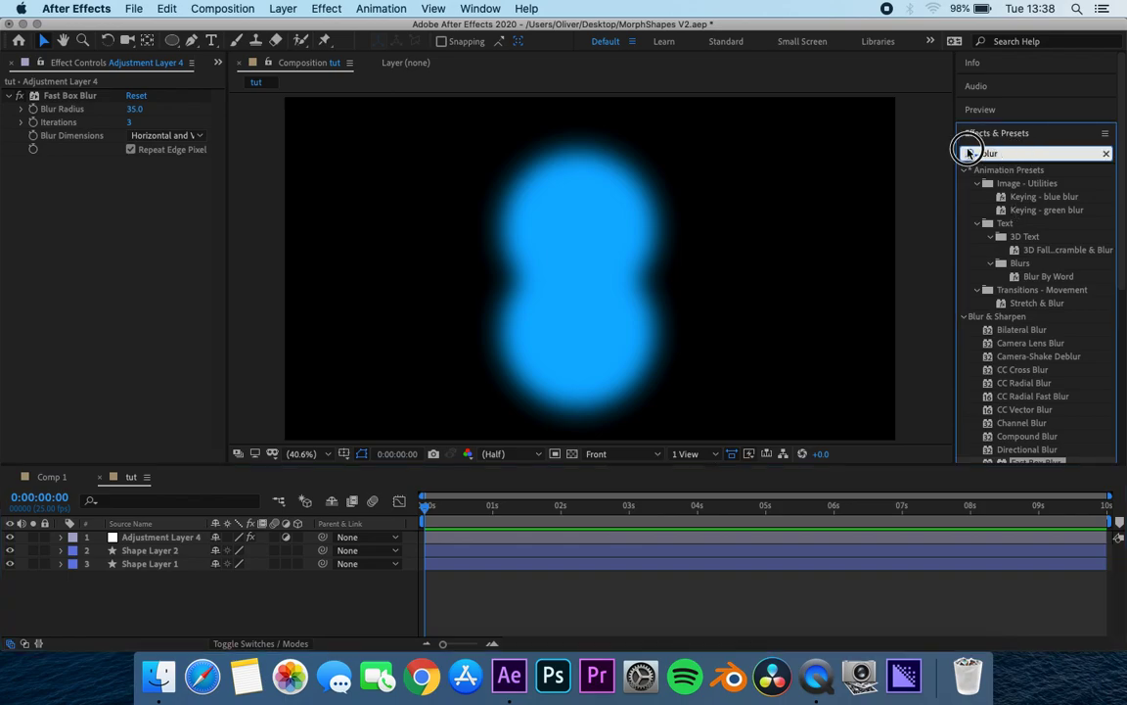
double_click(988, 153)
type("choke")
left_click_drag(1025, 196, 83, 221)
left_click_drag(134, 189, 239, 216)
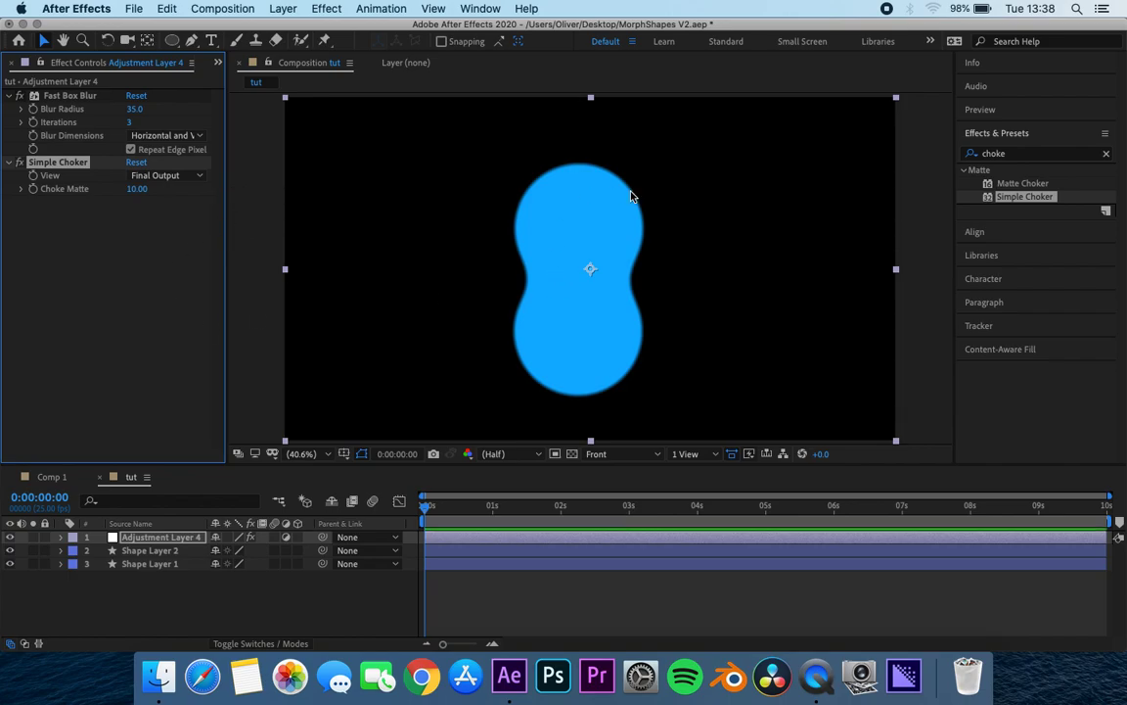
left_click_drag(139, 190, 333, 198)
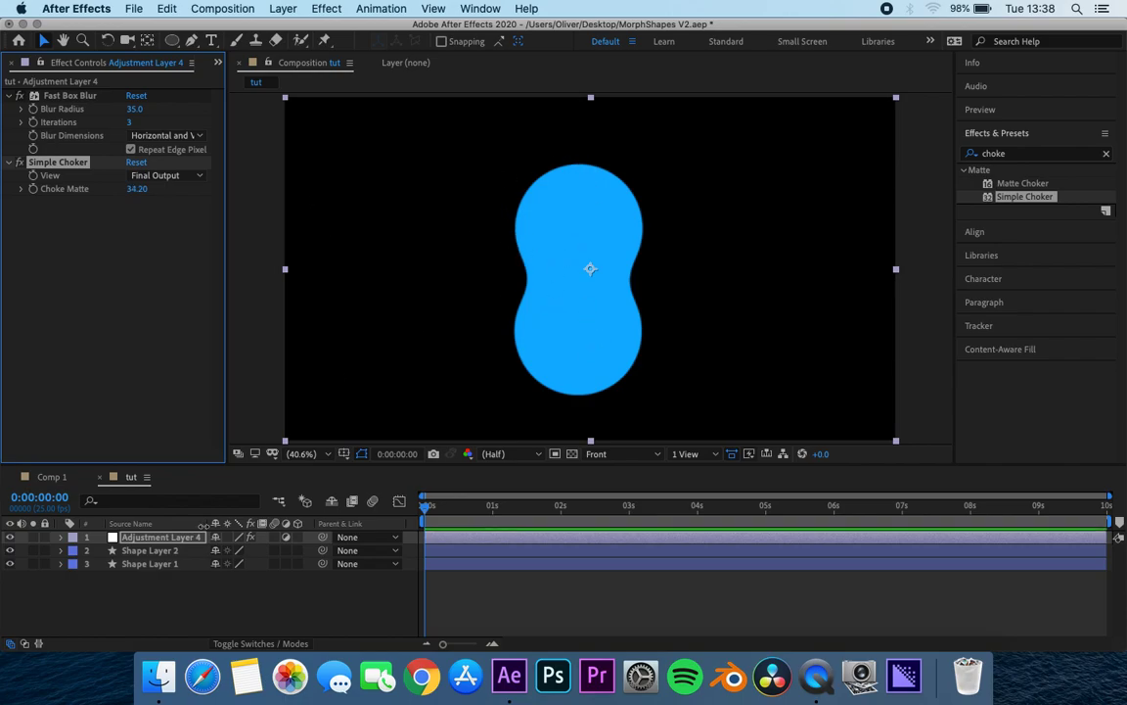
- Move the Shape Layer 2 circle so it sits directly over the Shape Layer 1 circle
left_click(152, 551)
left_click_drag(597, 349, 591, 244)
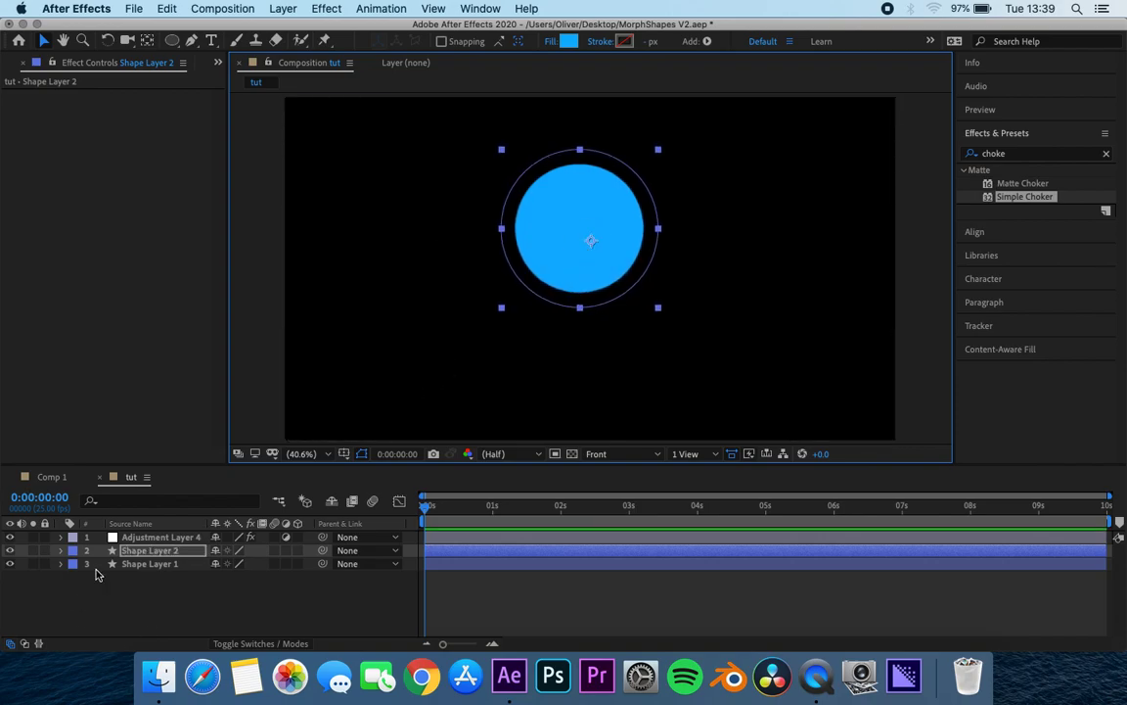
left_click(150, 553)
left_click(149, 564)
- Center the anchor point of Shape Layer 2 in its layer content
left_click(149, 550)
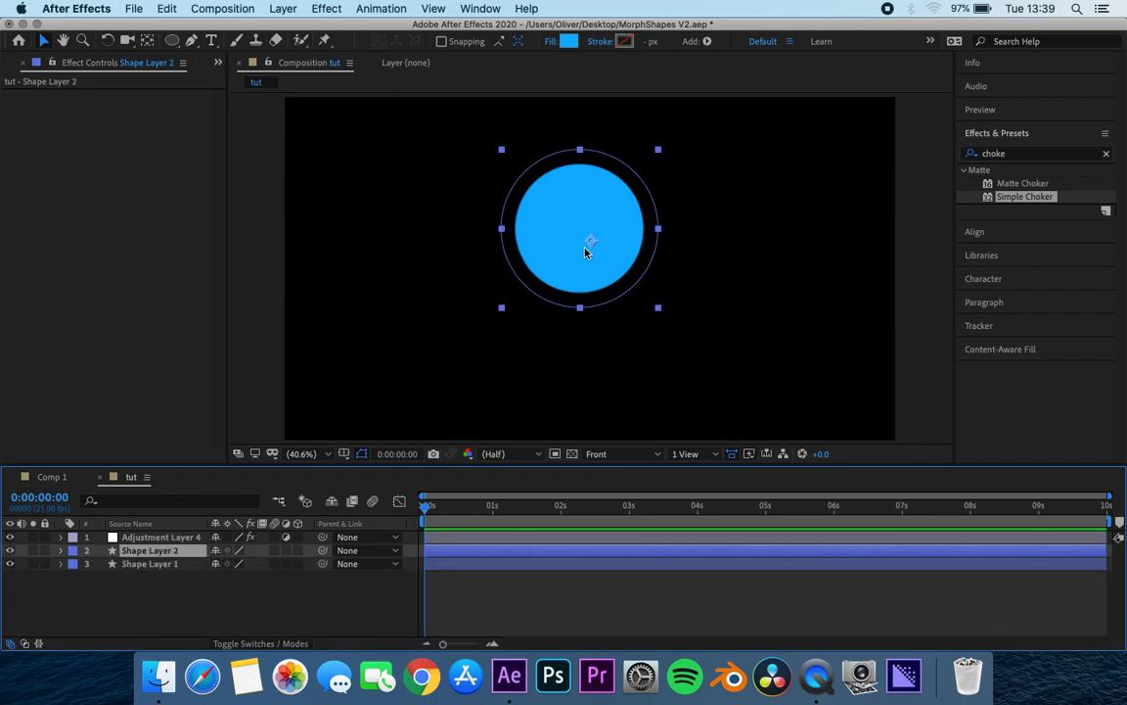
right_click(170, 558)
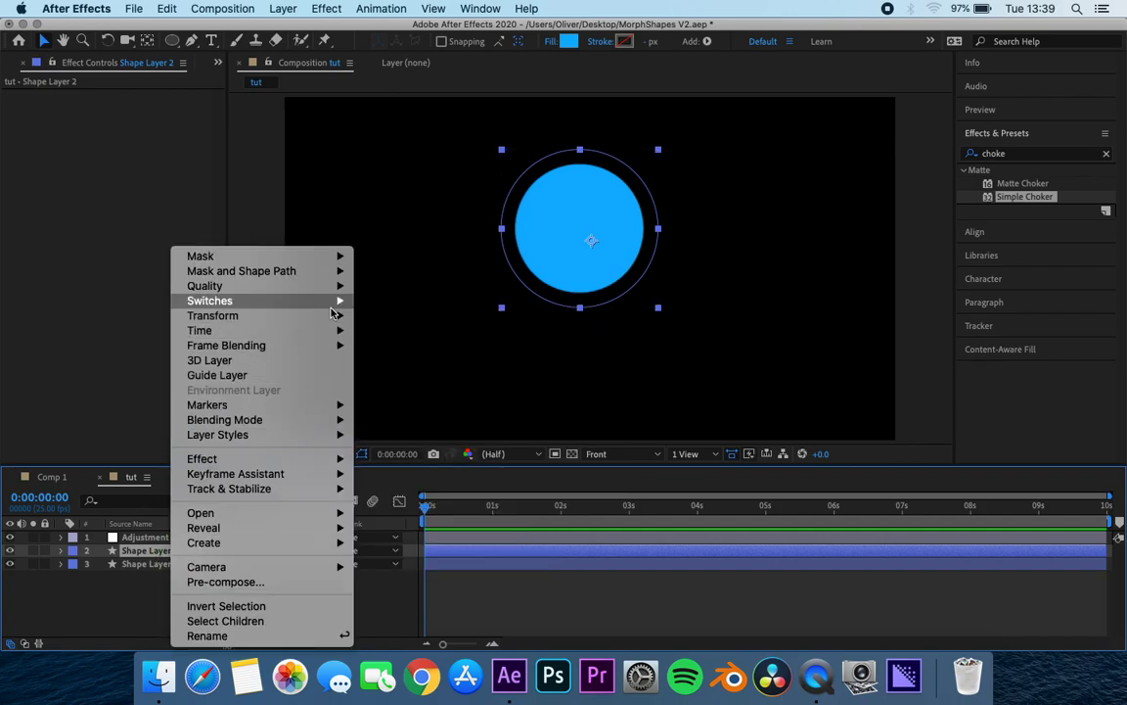
mouse_move(351, 281)
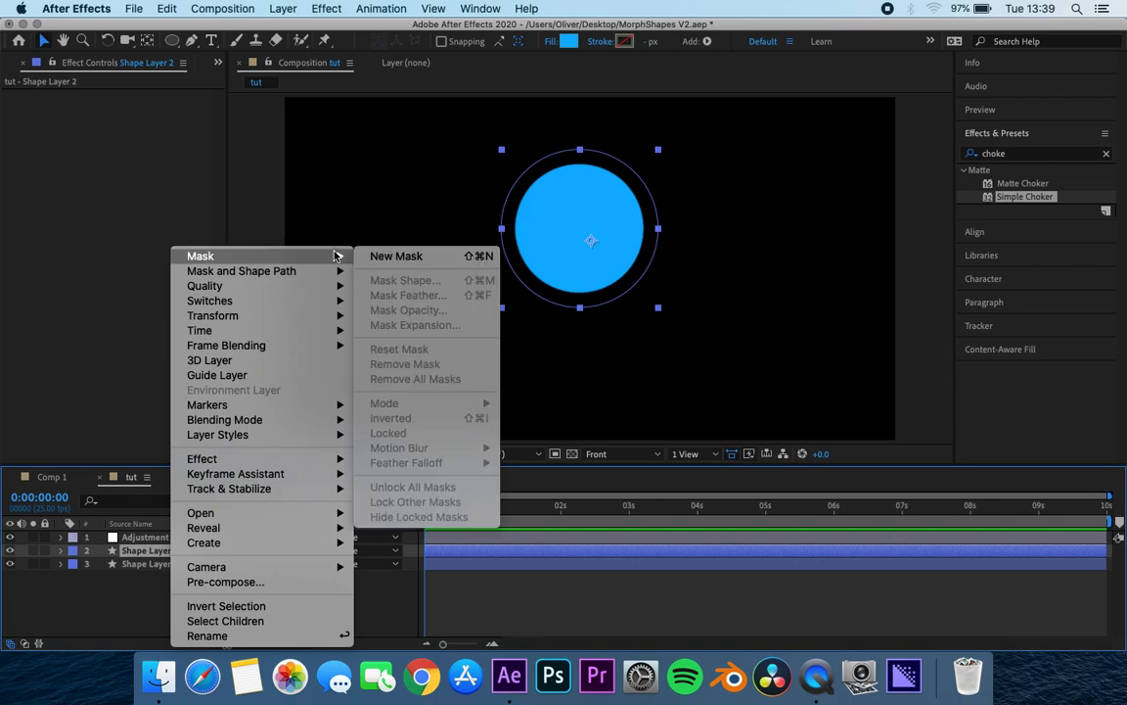
mouse_move(317, 321)
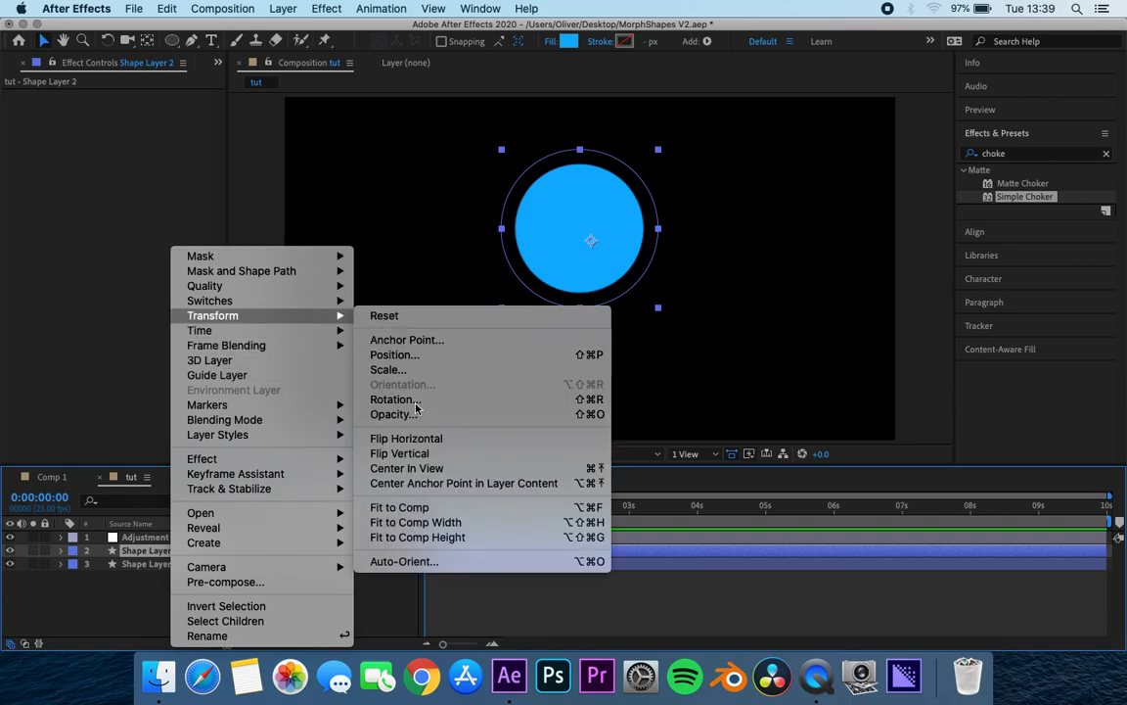
left_click(411, 483)
- Center the anchor point of Shape Layer 1 in its layer content
left_click(137, 567)
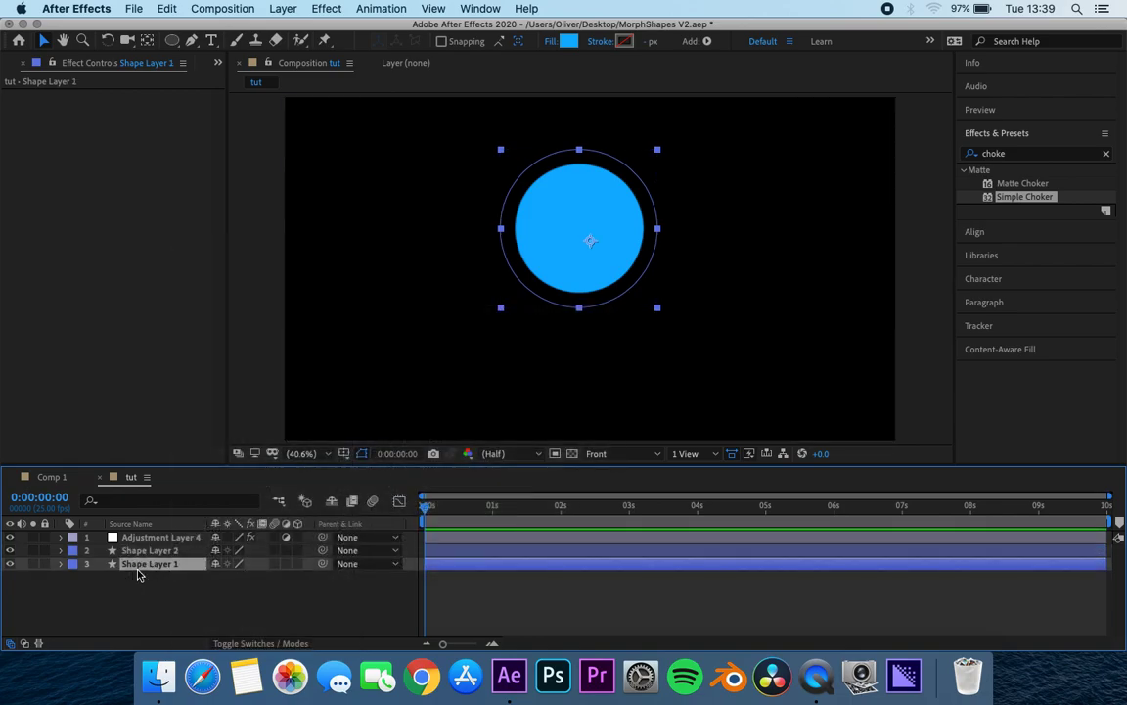
right_click(138, 566)
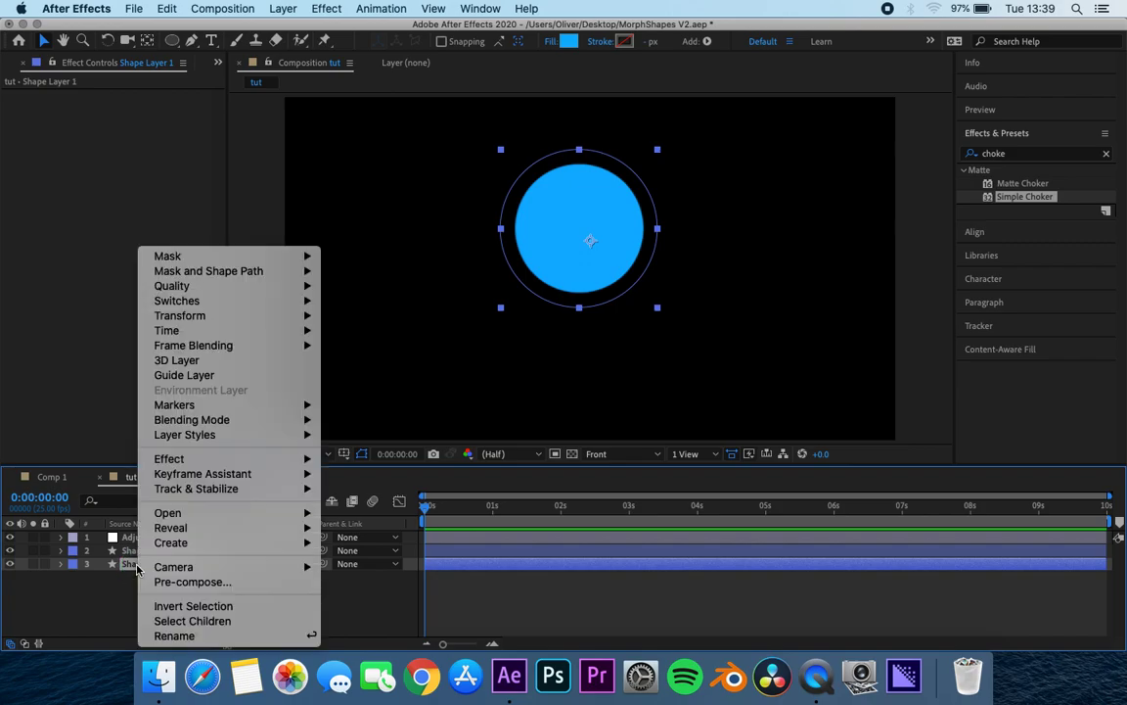
mouse_move(287, 323)
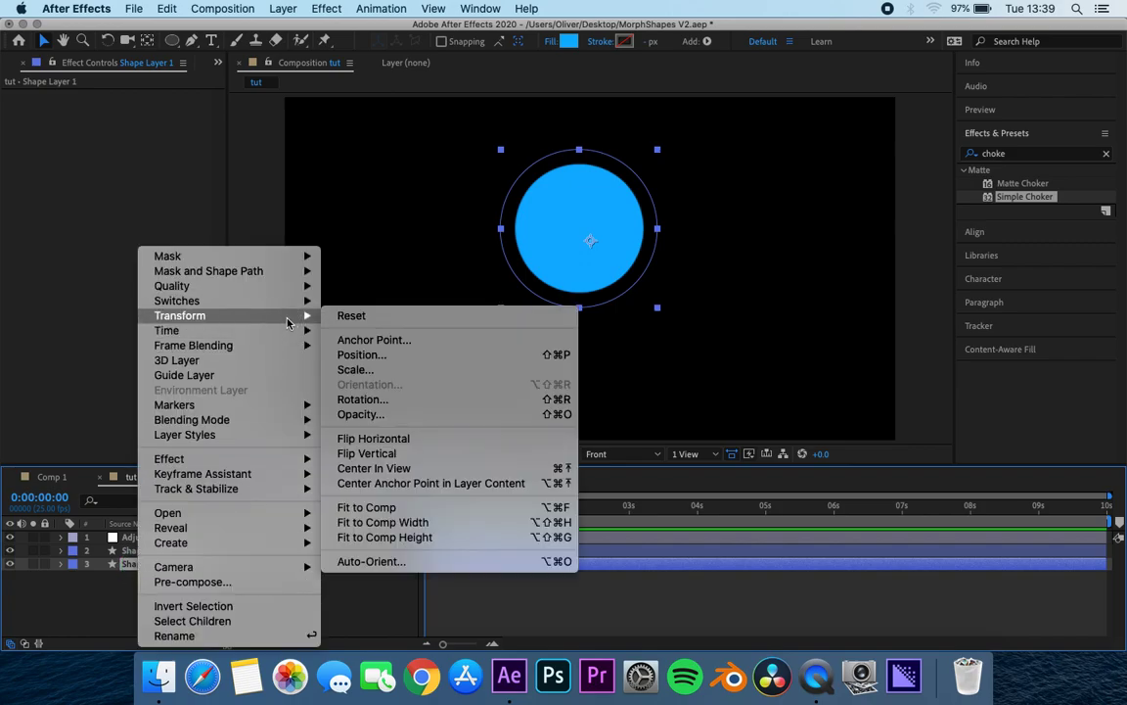
left_click(421, 483)
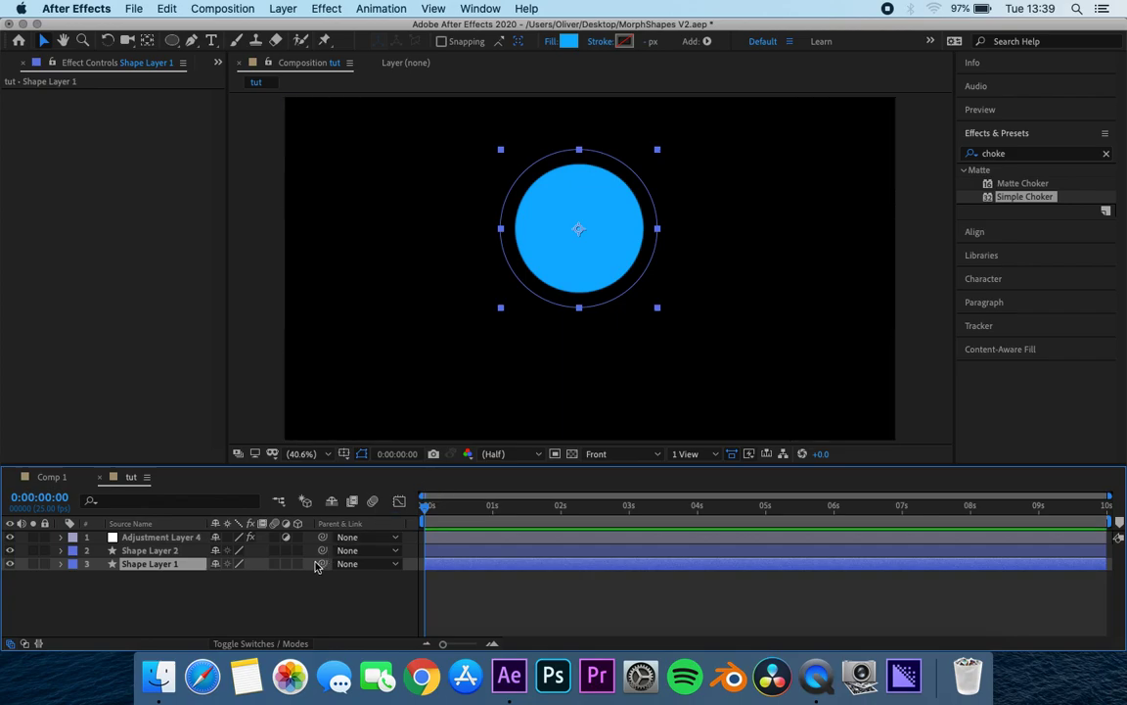
left_click(285, 619)
- Select both shape layers together and move the stacked circles near the middle of the composition
left_click(592, 197)
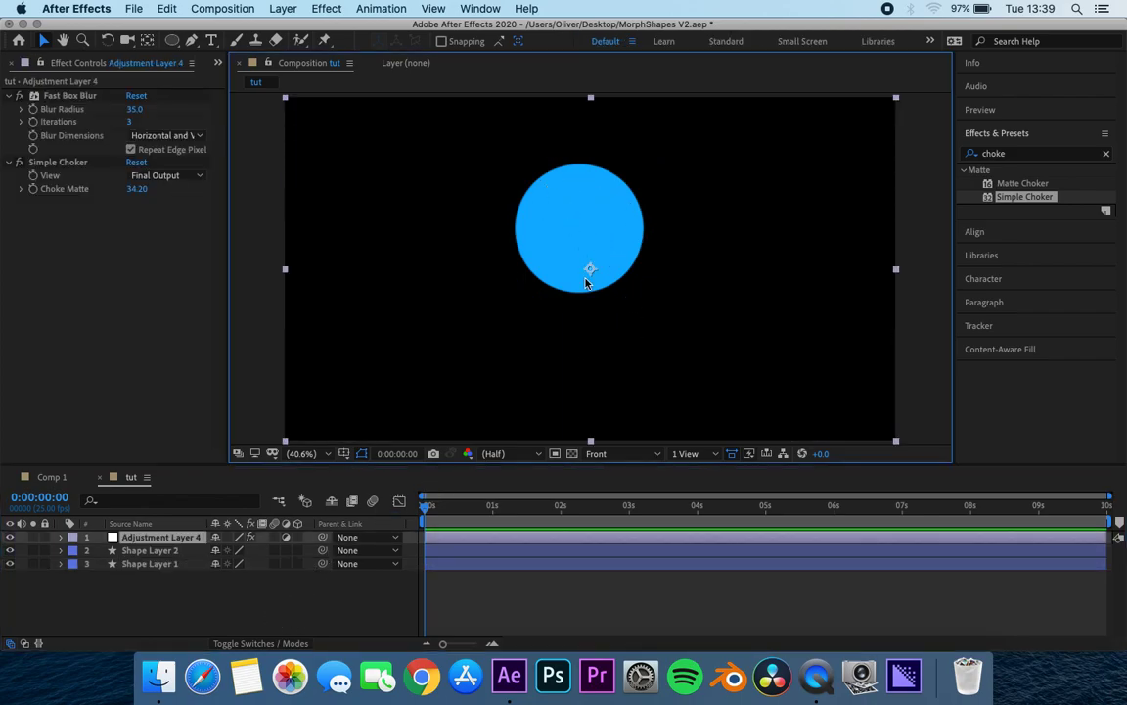
left_click(176, 541)
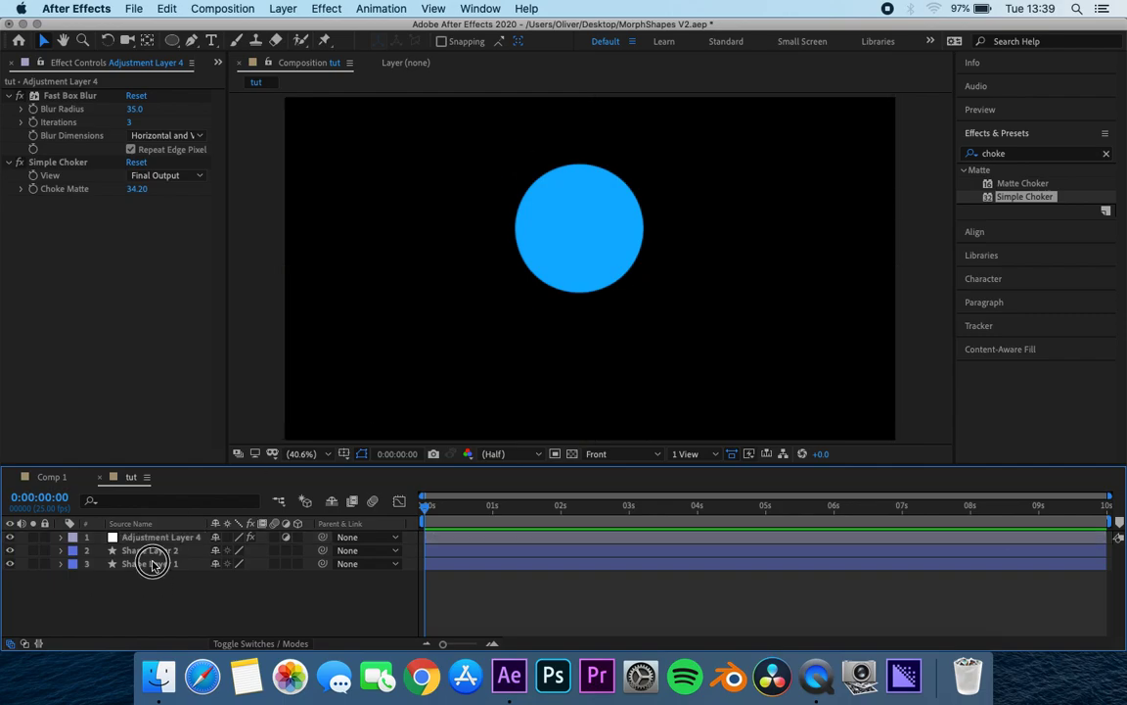
left_click(152, 550)
left_click(152, 564, "shift")
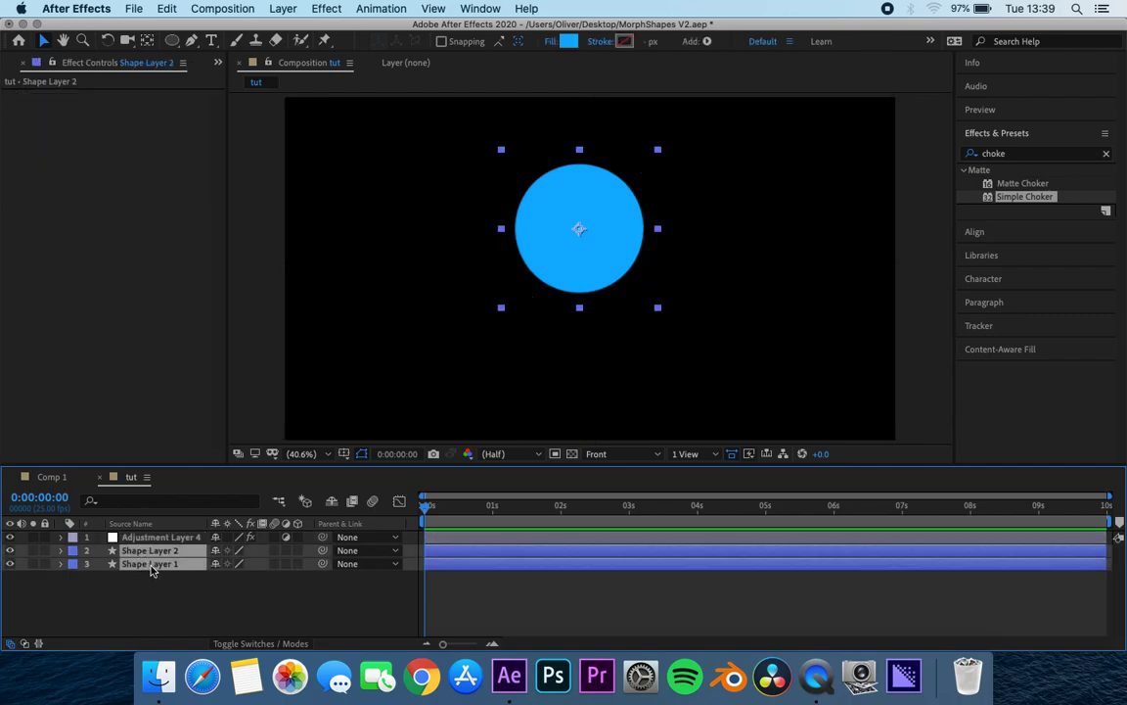
left_click_drag(591, 252, 618, 287)
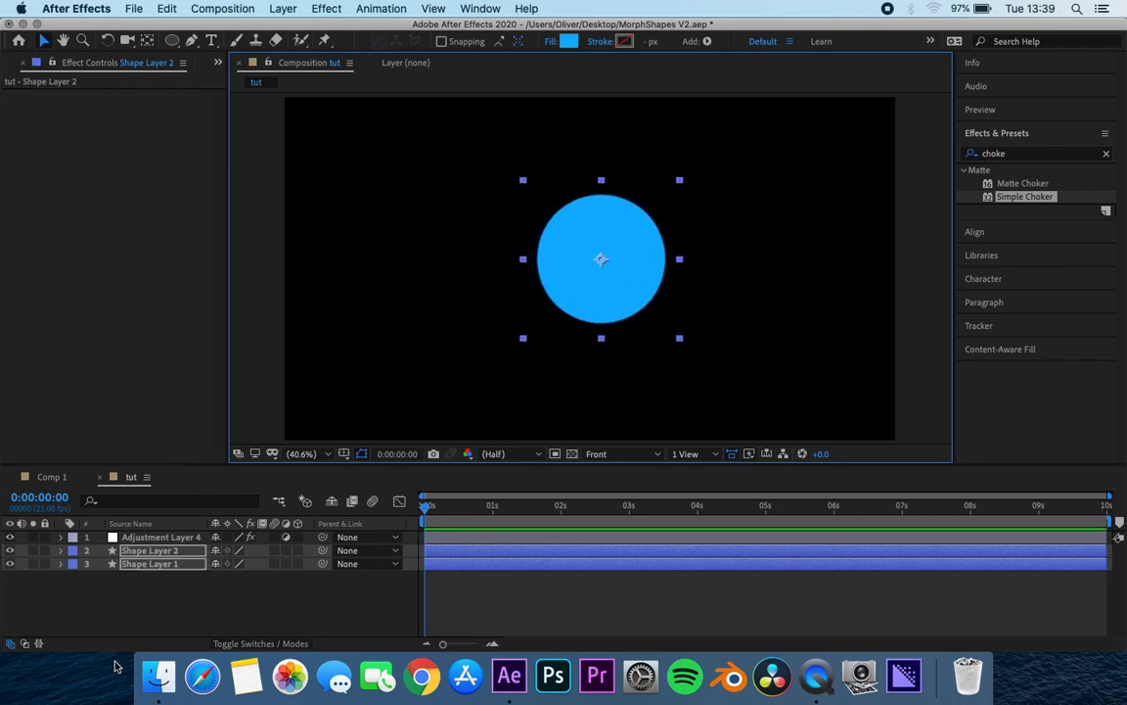
left_click(154, 593)
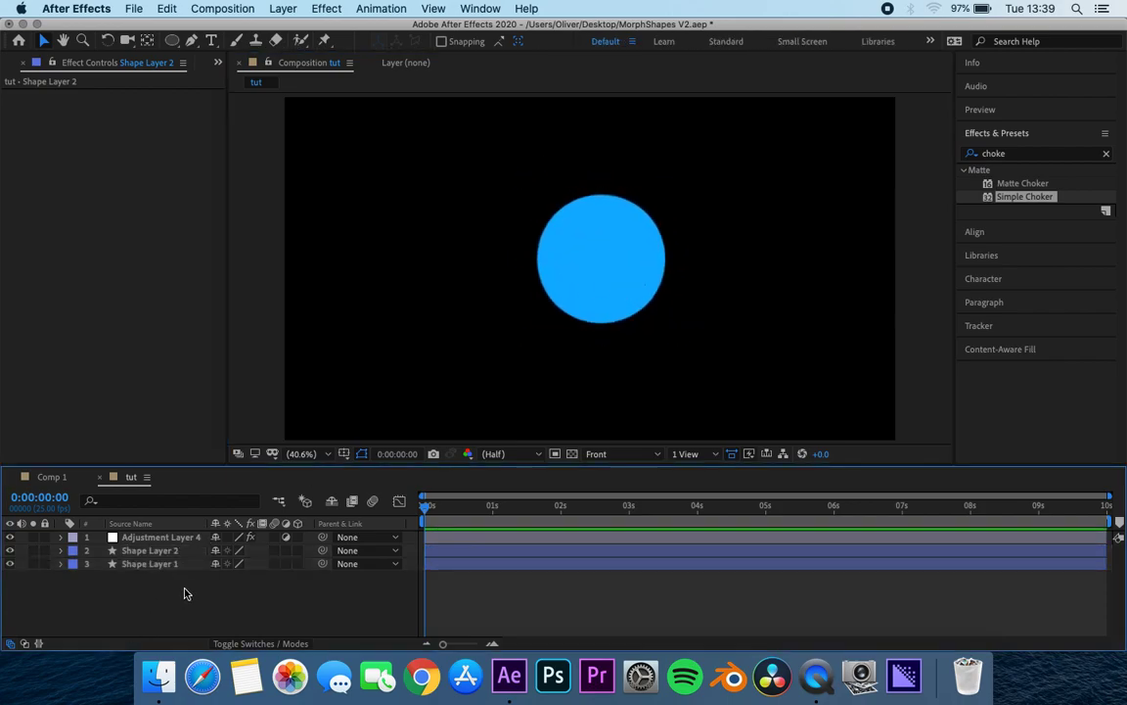
- Add a text layer reading "30%" and position it in the middle of the blue circle
right_click(203, 594)
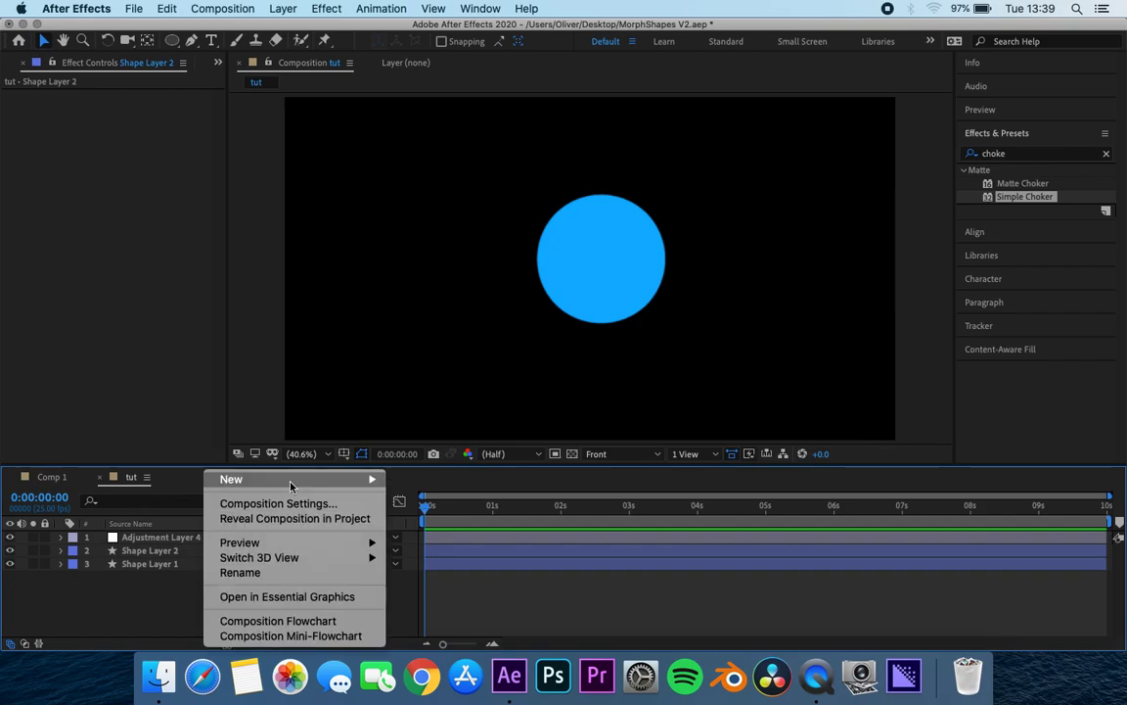
mouse_move(293, 480)
left_click(406, 501)
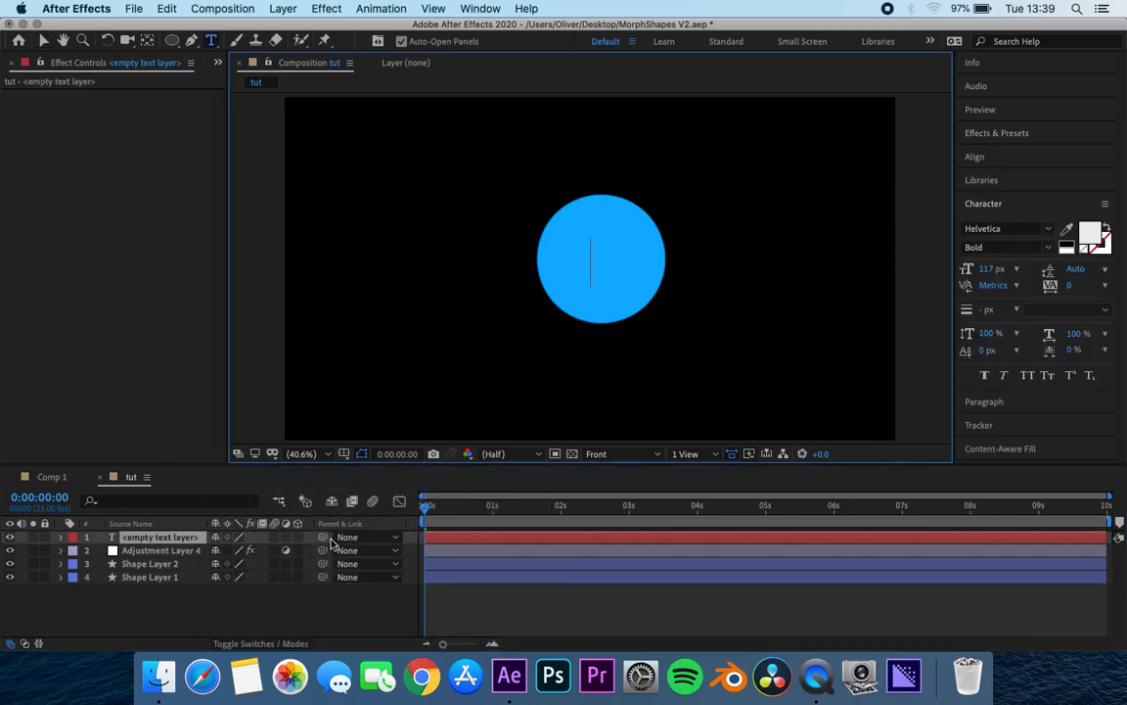
type("30%")
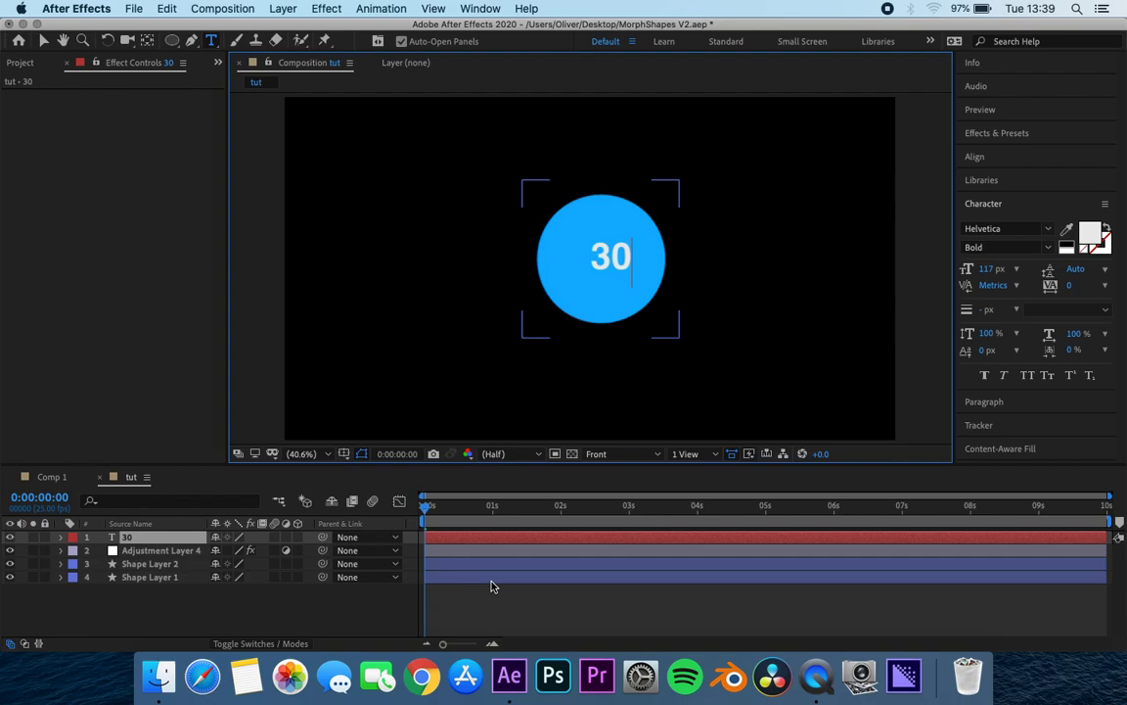
left_click(43, 41)
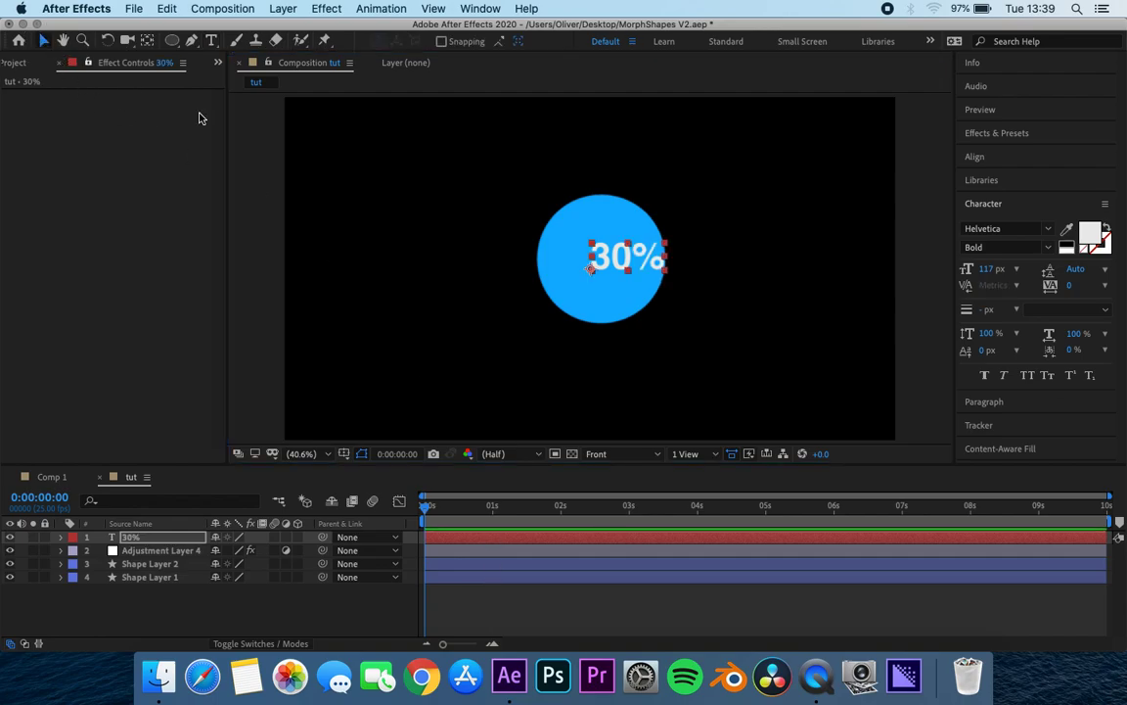
left_click_drag(623, 258, 596, 261)
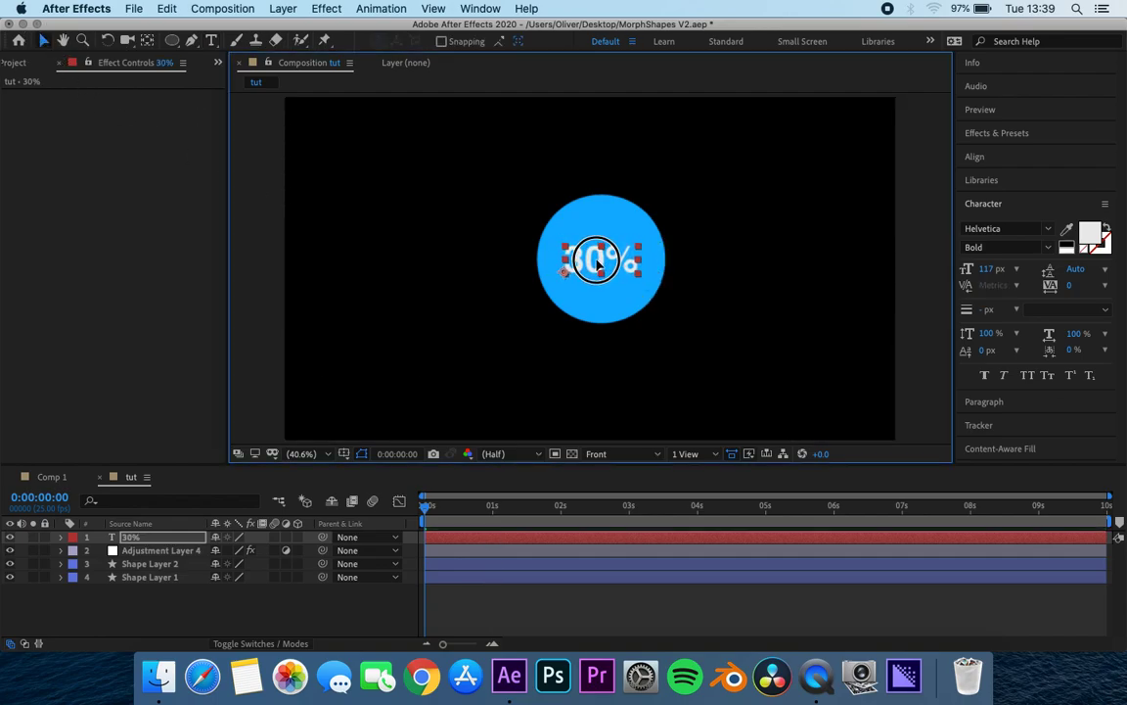
left_click(325, 609)
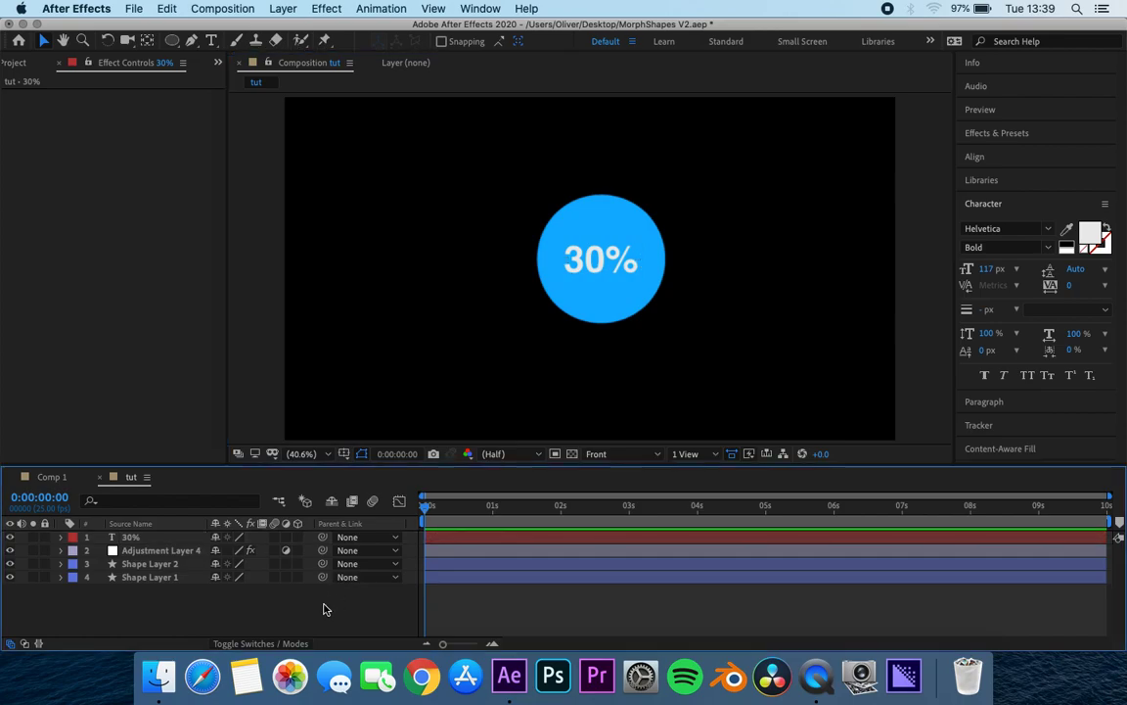
- Create a null object and place it over the 30% text in the circle
right_click(190, 603)
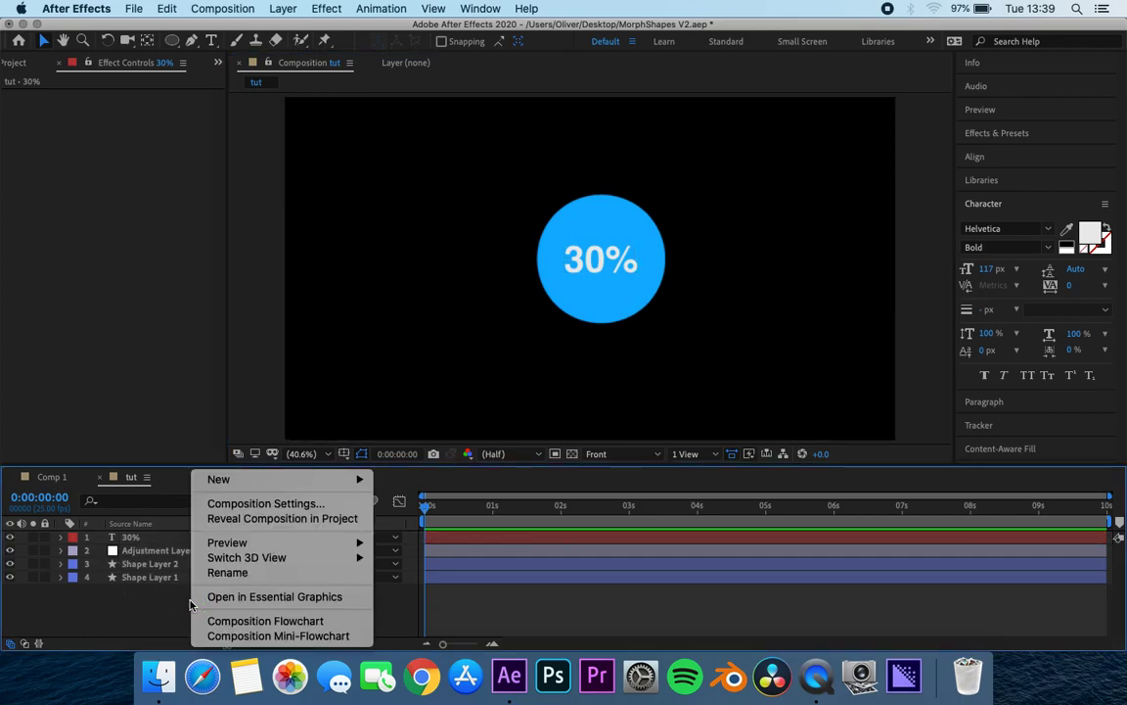
mouse_move(307, 480)
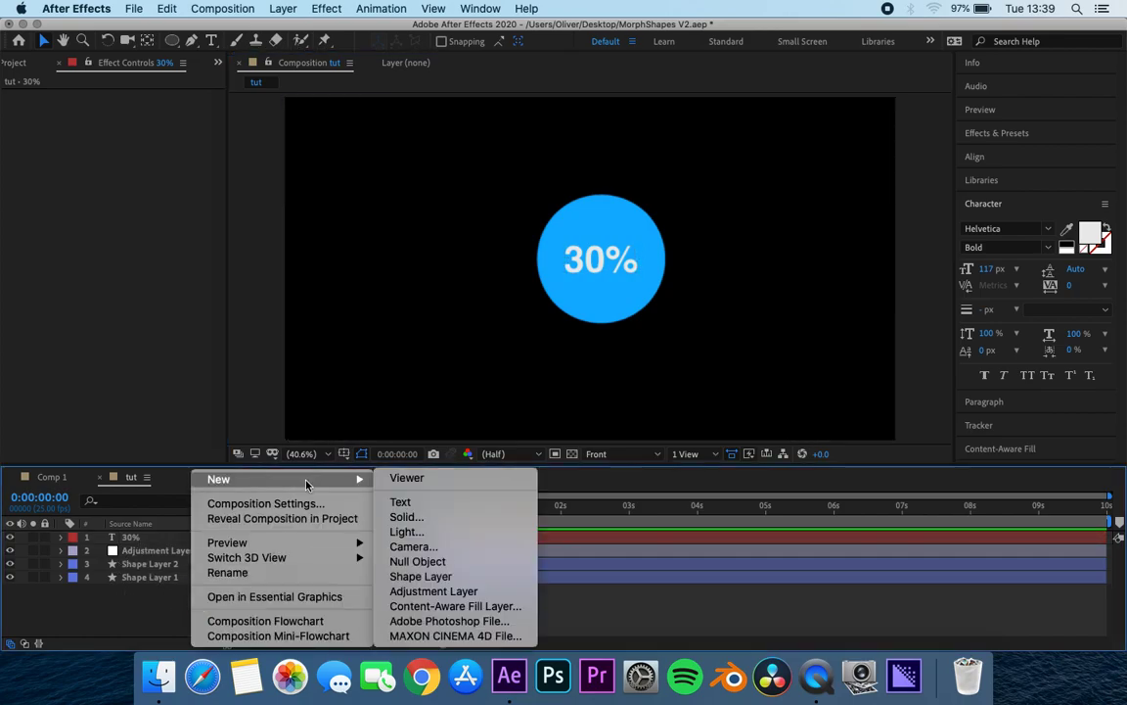
left_click(428, 561)
left_click(615, 293)
left_click_drag(615, 293, 592, 259)
- Center the null object's anchor point in its layer content
left_click(144, 538)
right_click(144, 538)
mouse_move(244, 315)
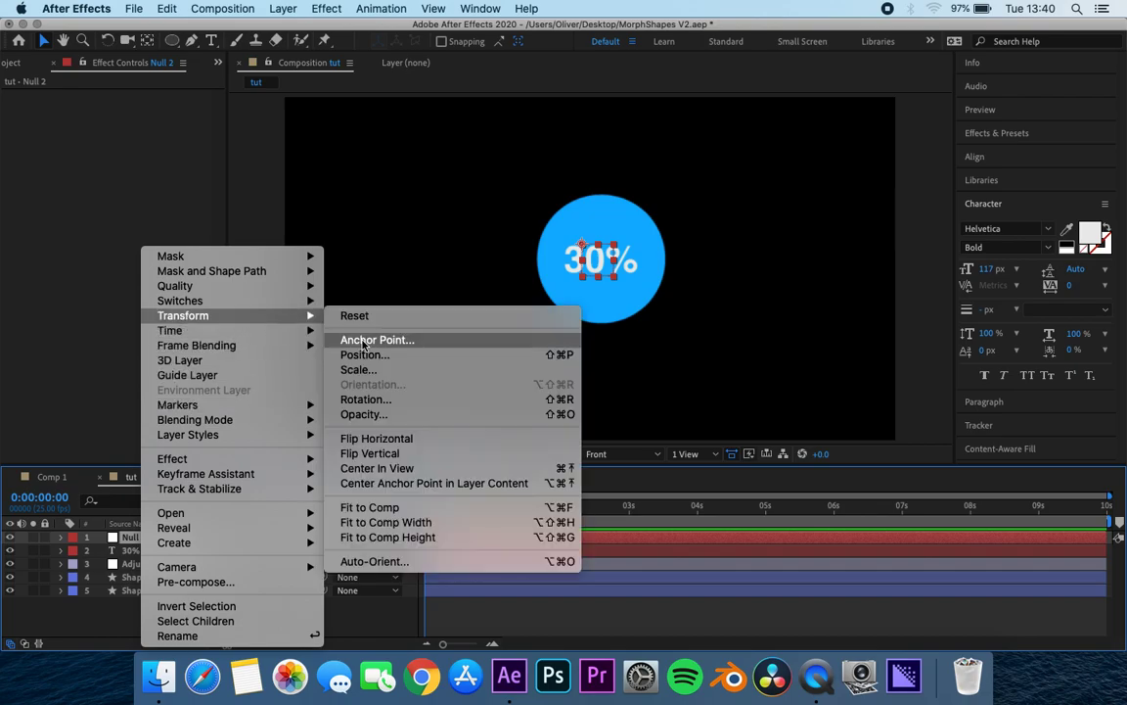
left_click(376, 483)
left_click(313, 631)
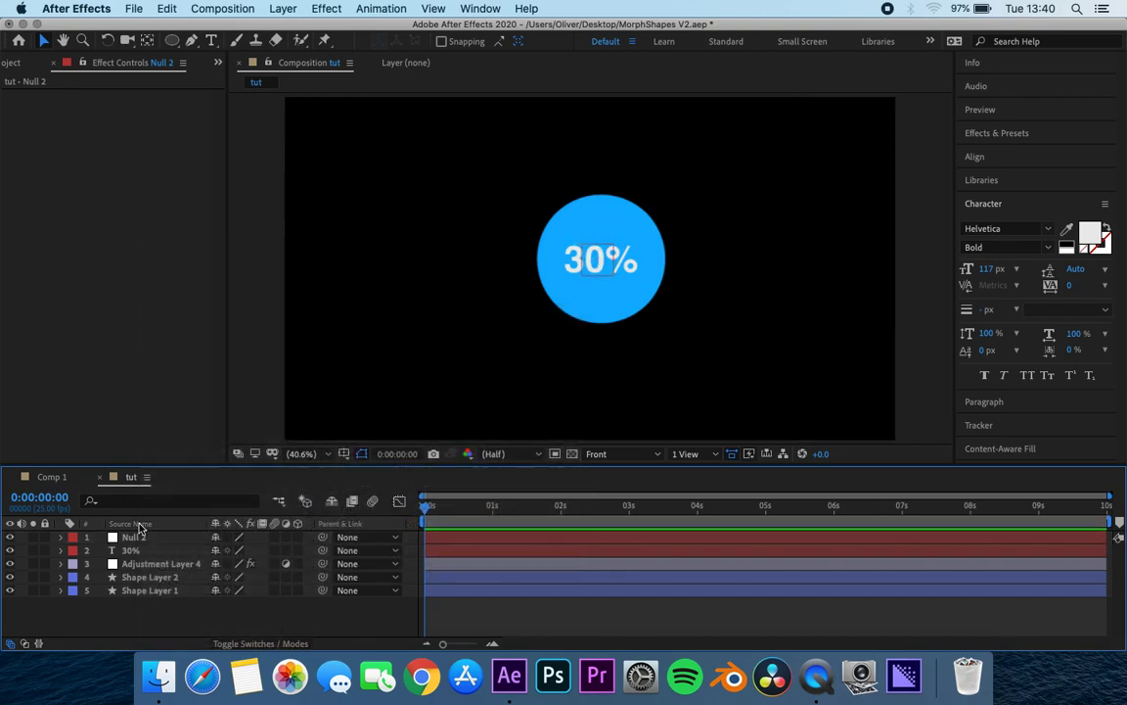
- Rename the null layer to "Controller 1"
left_click(142, 537)
key("Return")
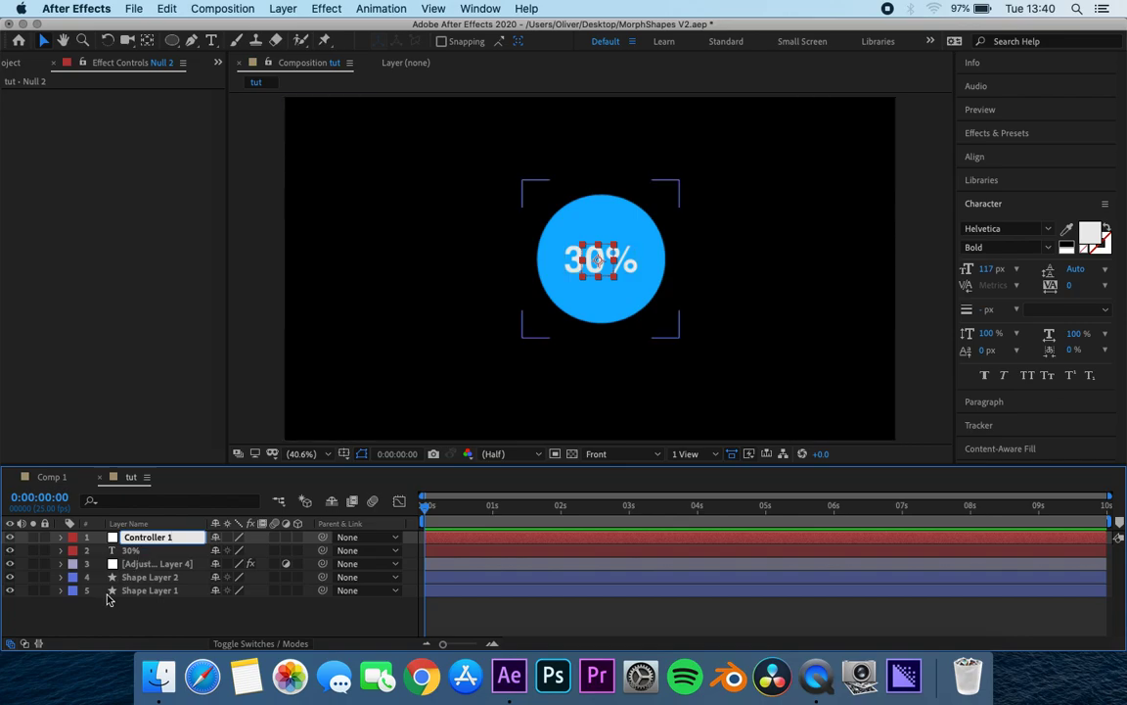
left_click(113, 604)
left_click(157, 562)
left_click(135, 551)
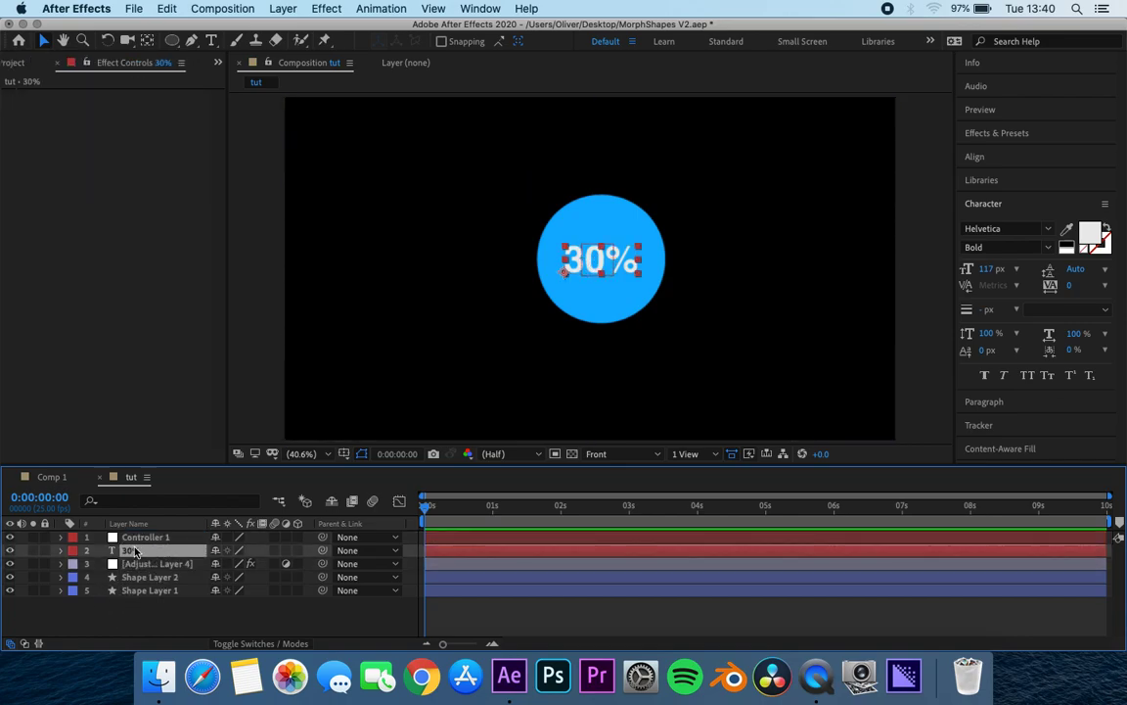
mouse_move(126, 550)
left_mouse_down()
mouse_move(135, 575)
mouse_move(140, 554)
left_mouse_up()
left_click(159, 622)
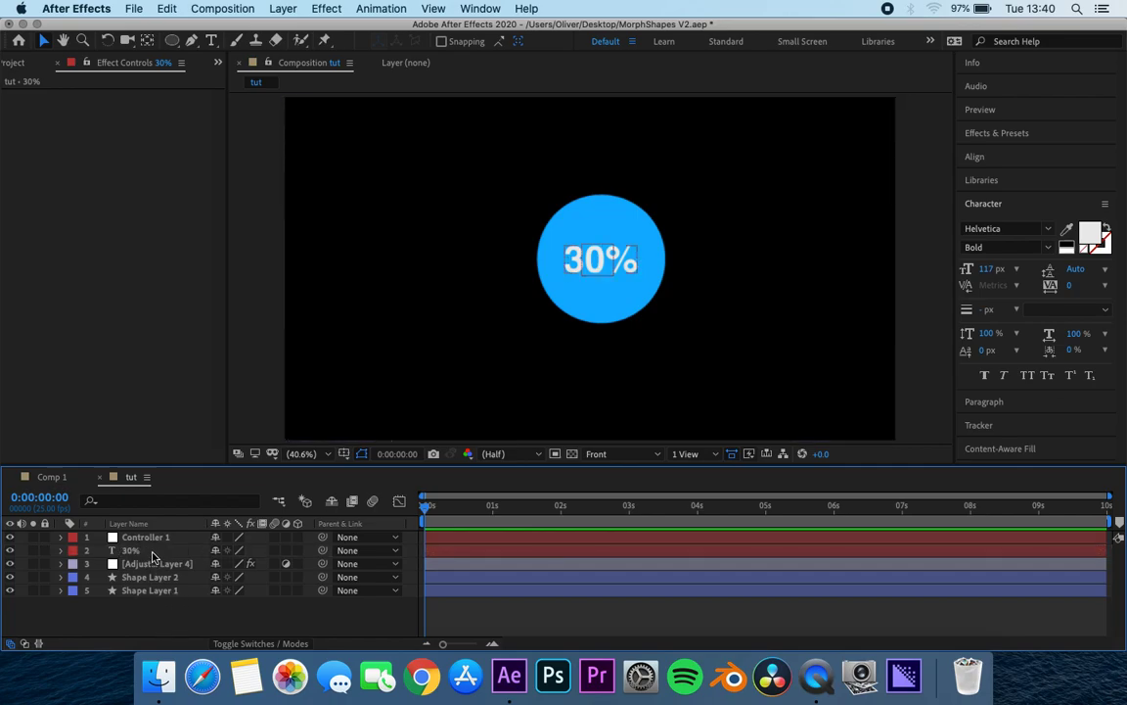
- Parent the Shape Layer 2 circle and the 30% text layer to the Controller 1 null
left_click(131, 550)
left_click(156, 538)
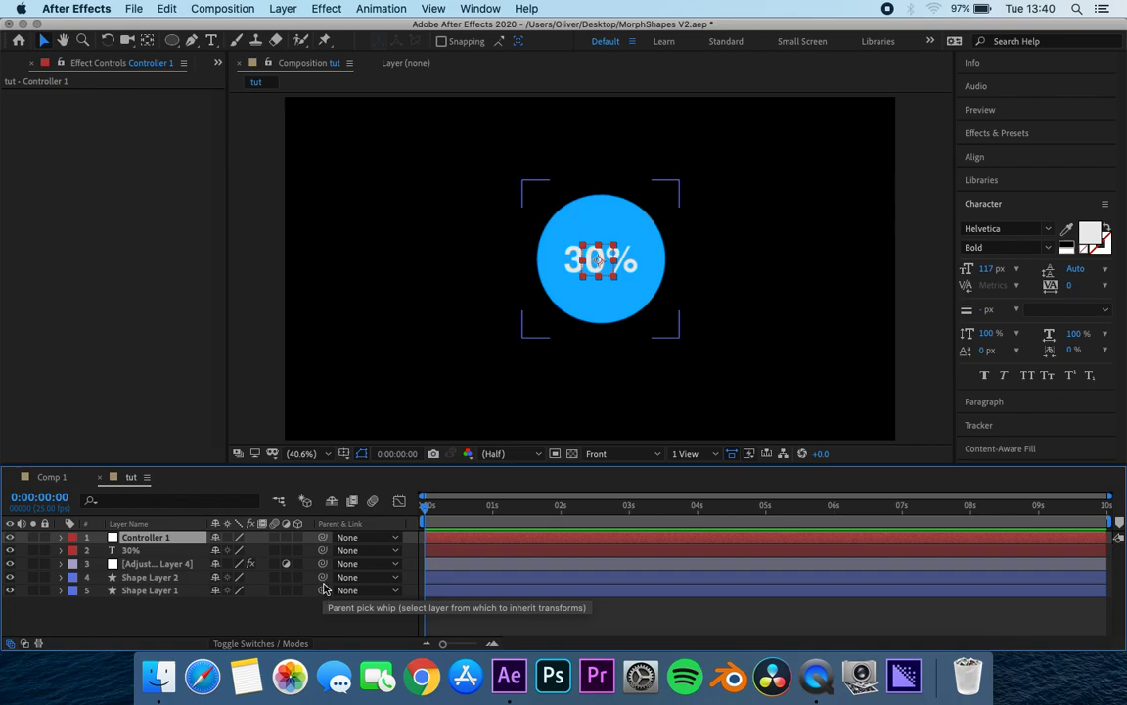
left_click_drag(323, 576, 156, 537)
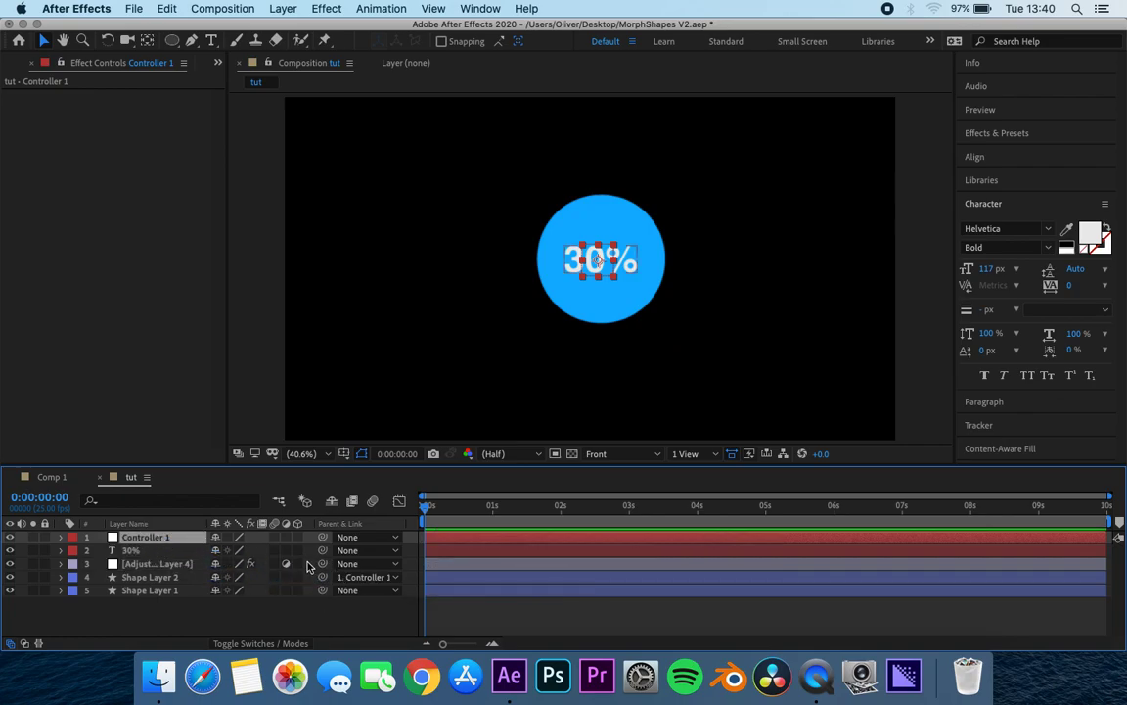
left_click_drag(323, 550, 144, 542)
- Enable position keyframing on Controller 1 and place its first keyframe at about one second
key("p")
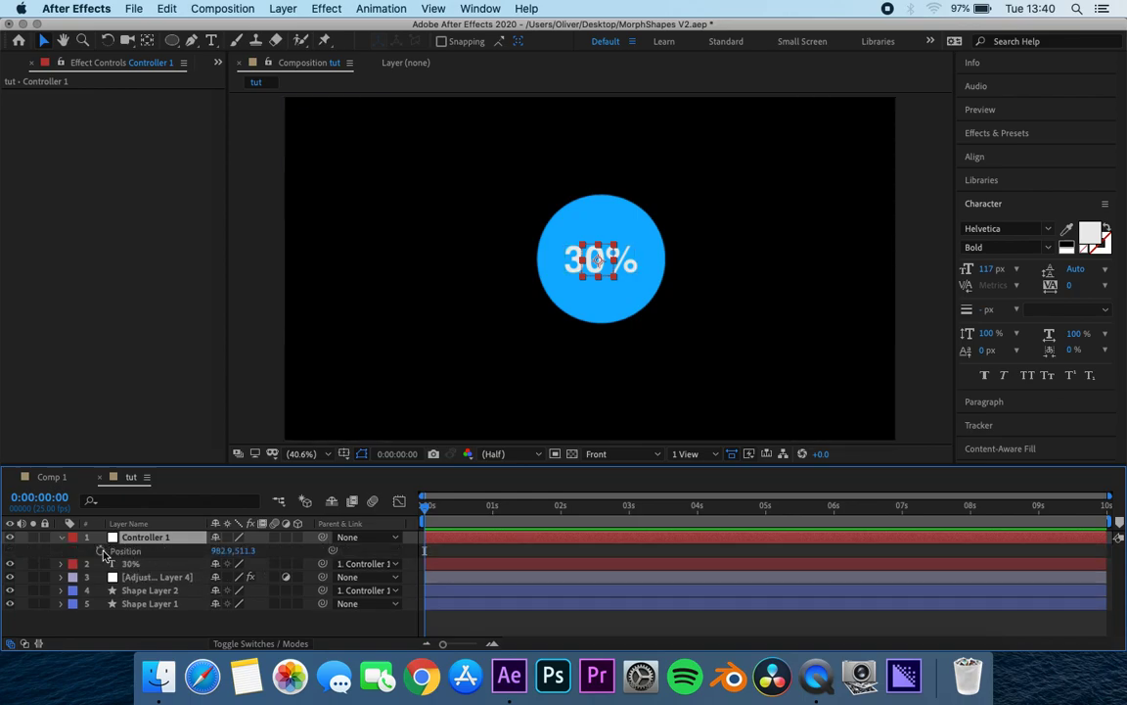
left_click(100, 550)
left_click(492, 553)
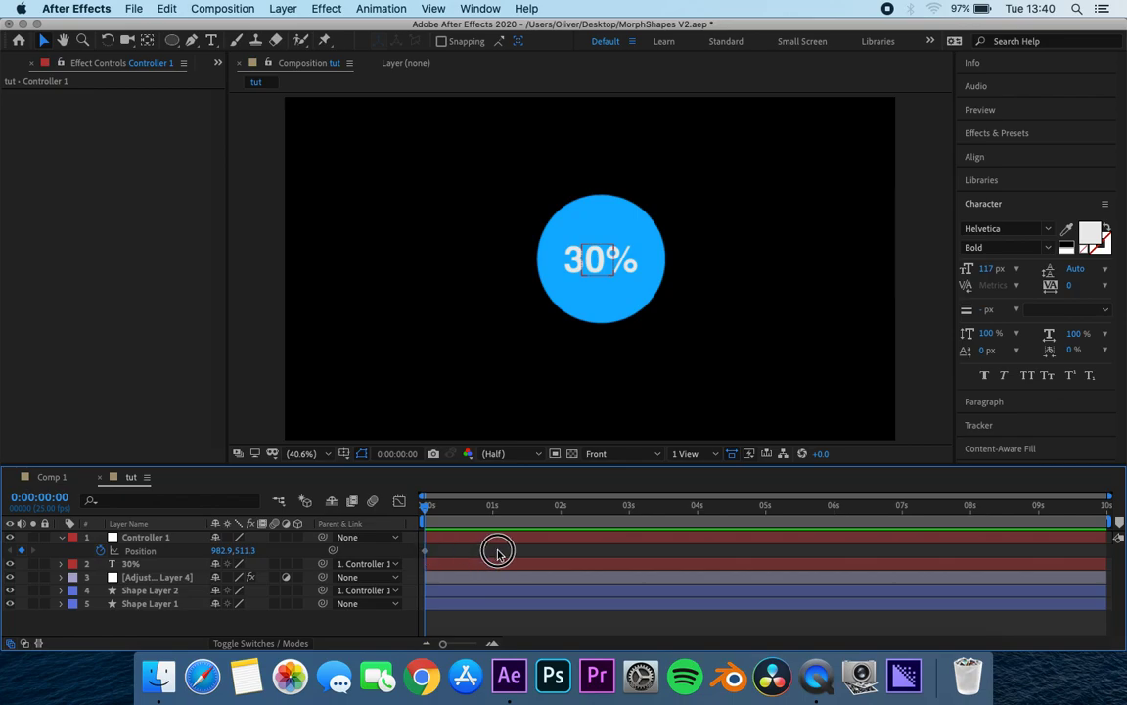
left_click_drag(427, 553, 491, 553)
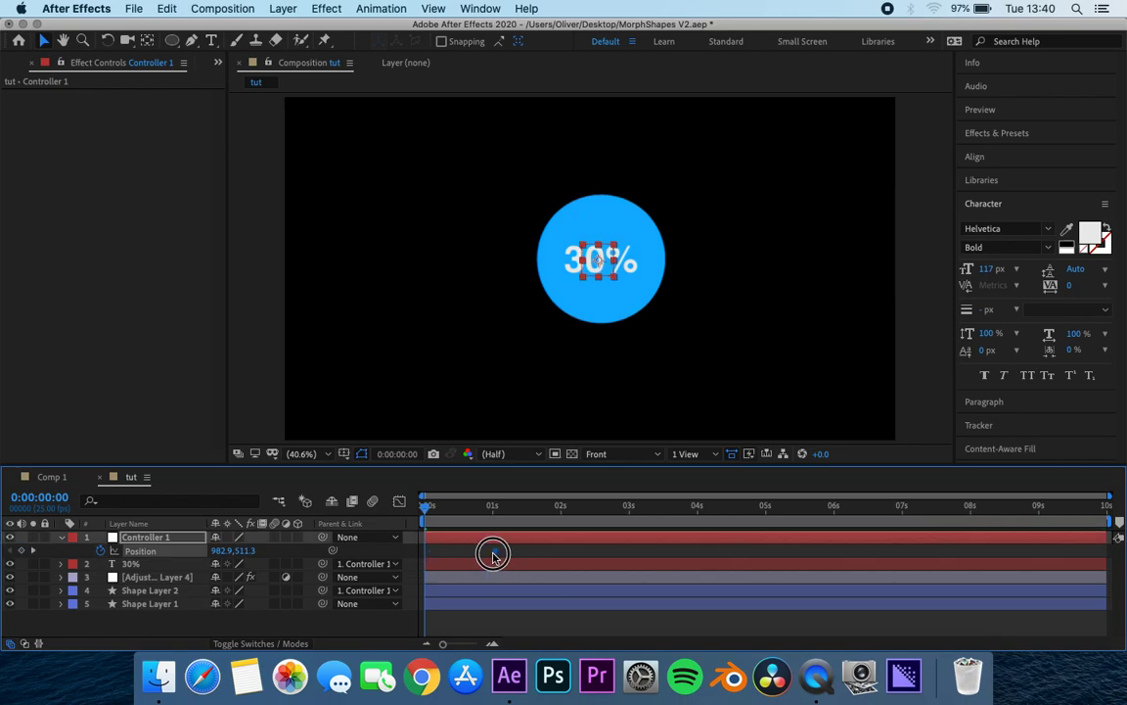
- At 0:00:02:01, move Controller 1 up and right to position 1497.1, 280.0 as a second keyframe, and scrub through the motion
left_click_drag(426, 510, 563, 507)
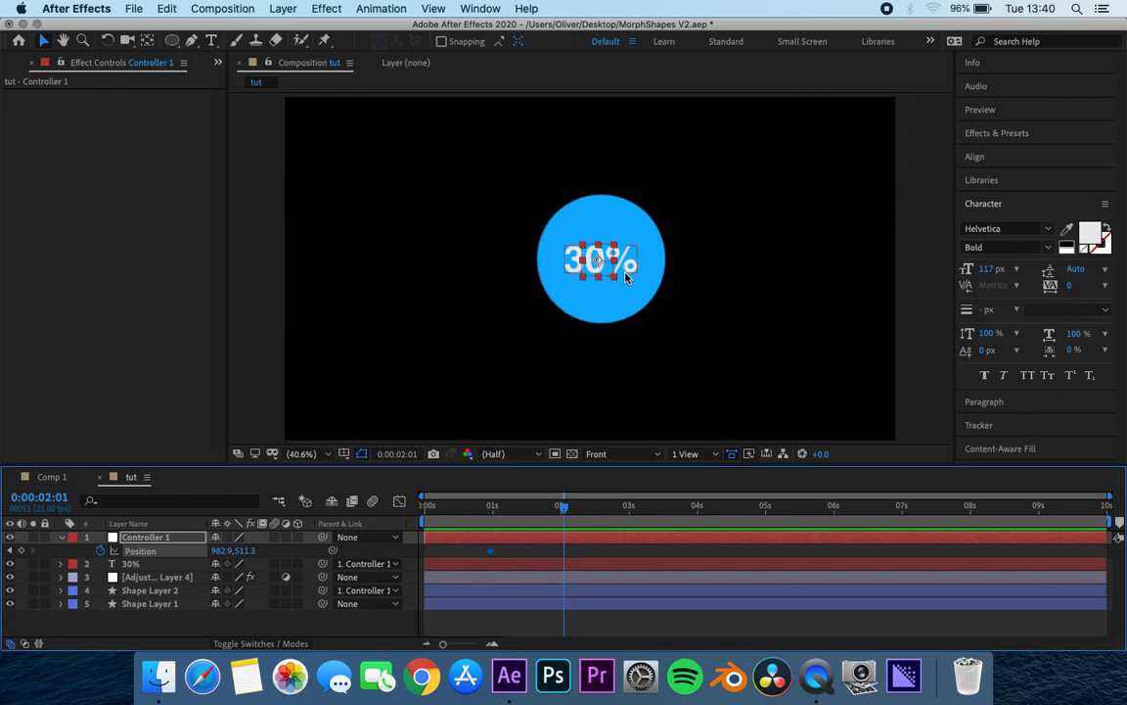
left_click_drag(614, 260, 771, 198)
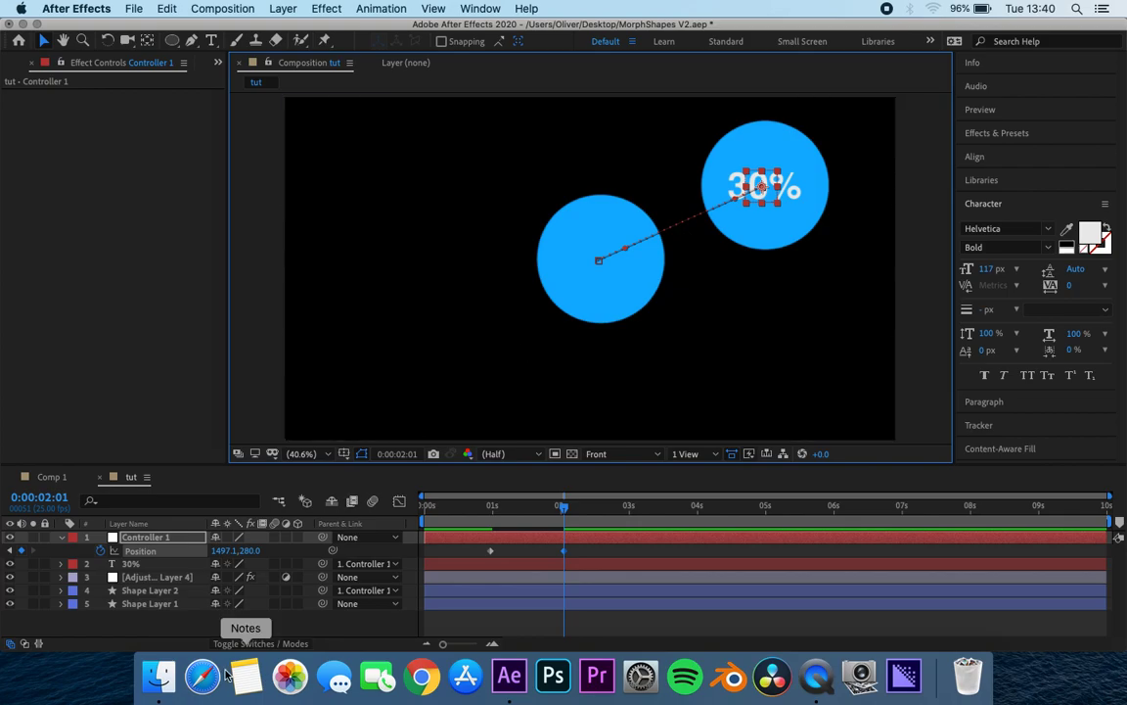
mouse_move(559, 512)
left_mouse_down()
mouse_move(450, 512)
mouse_move(580, 516)
mouse_move(565, 512)
left_mouse_up()
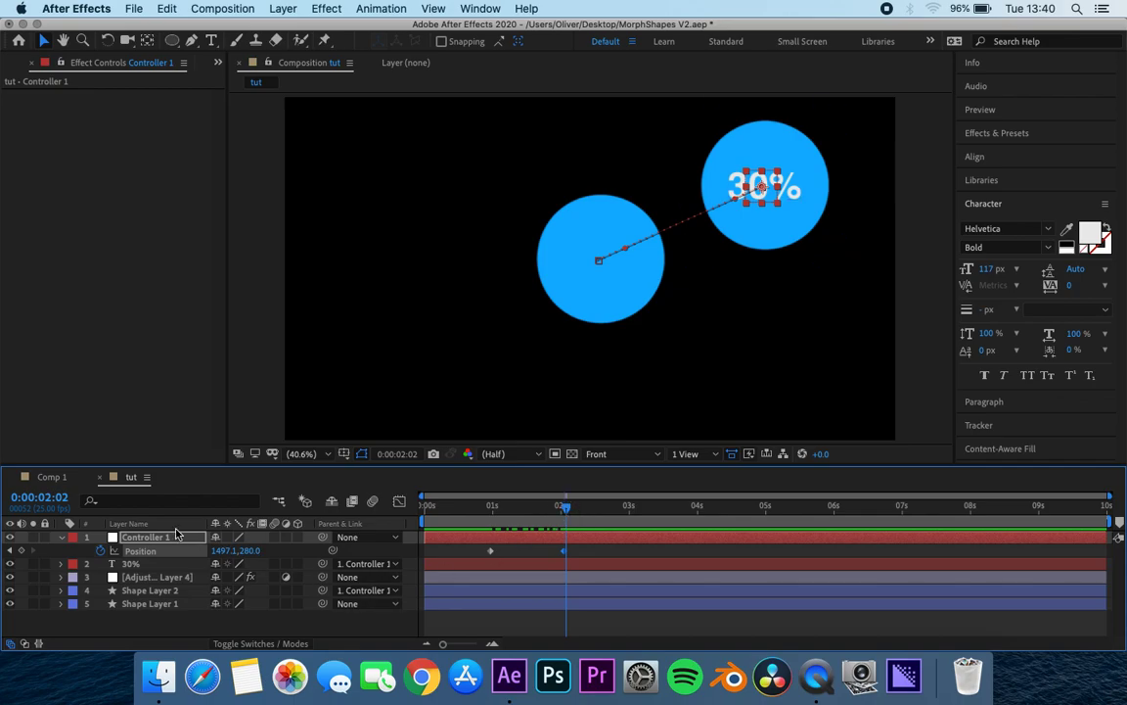
left_click_drag(565, 508, 517, 506)
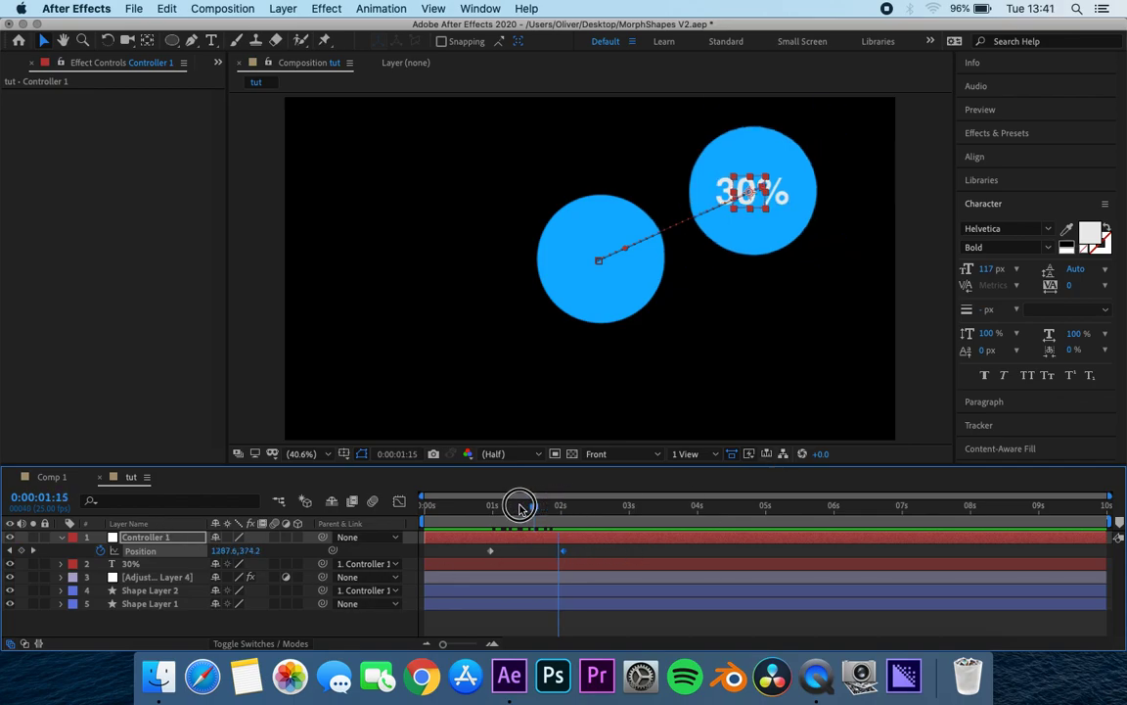
- Apply Easy Ease to both Controller 1 position keyframes and play the animation from the start
left_click_drag(606, 556, 479, 555)
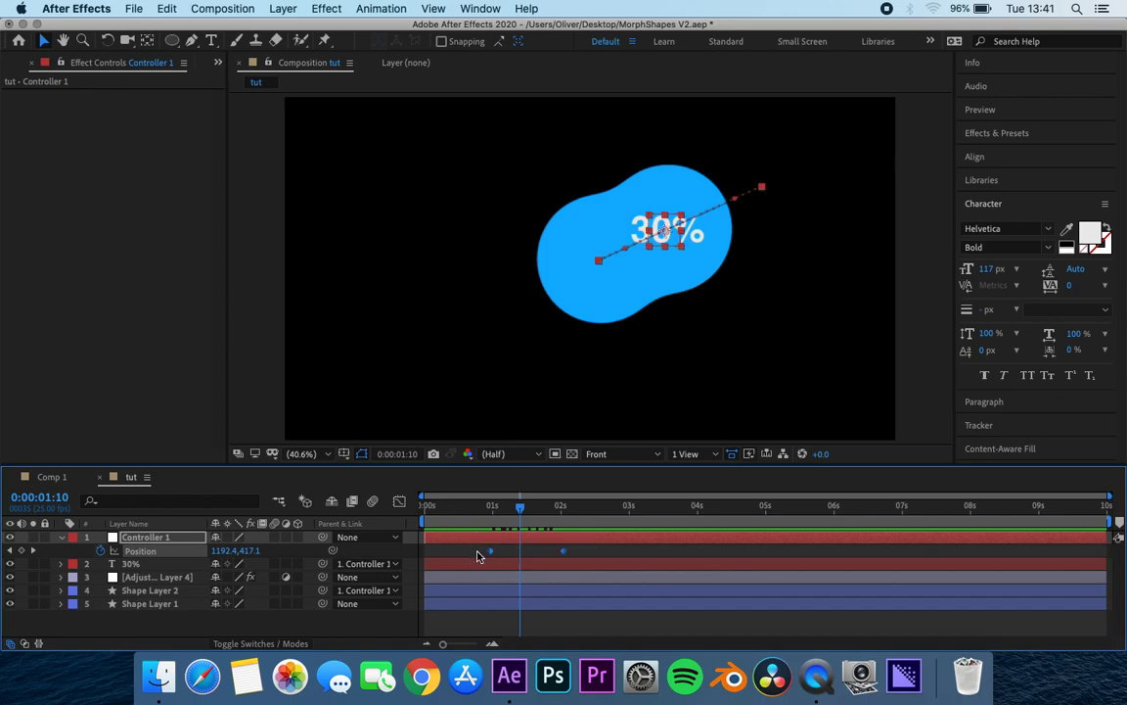
key("F9")
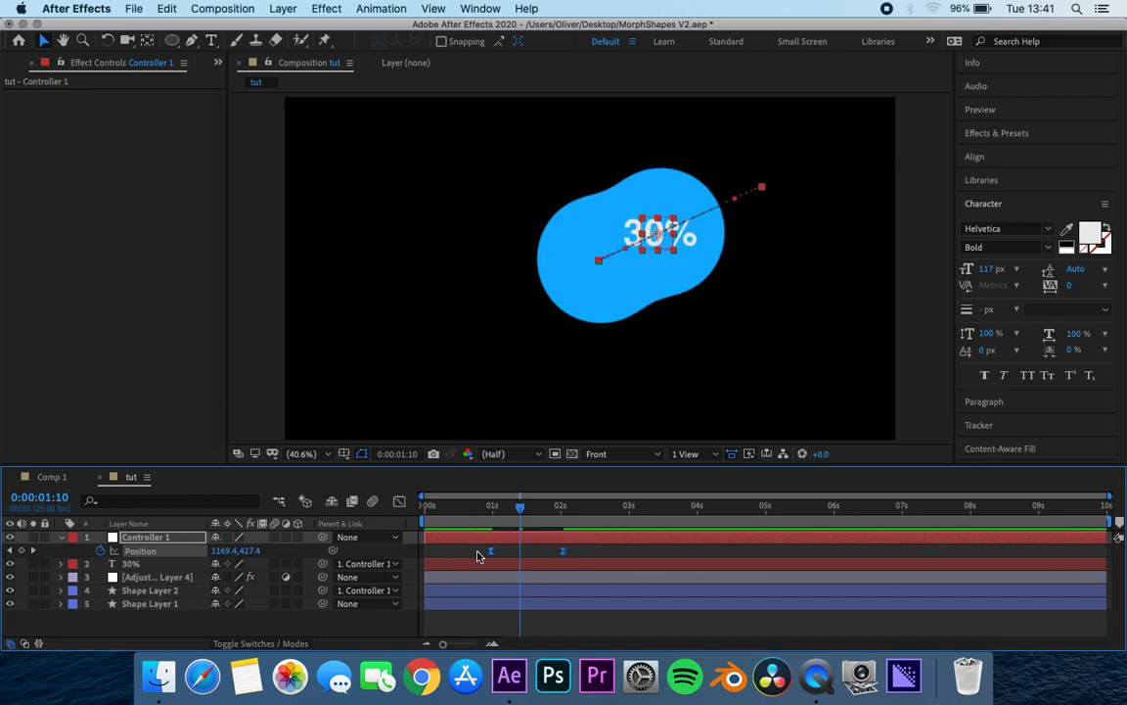
left_click_drag(516, 508, 325, 522)
key("space")
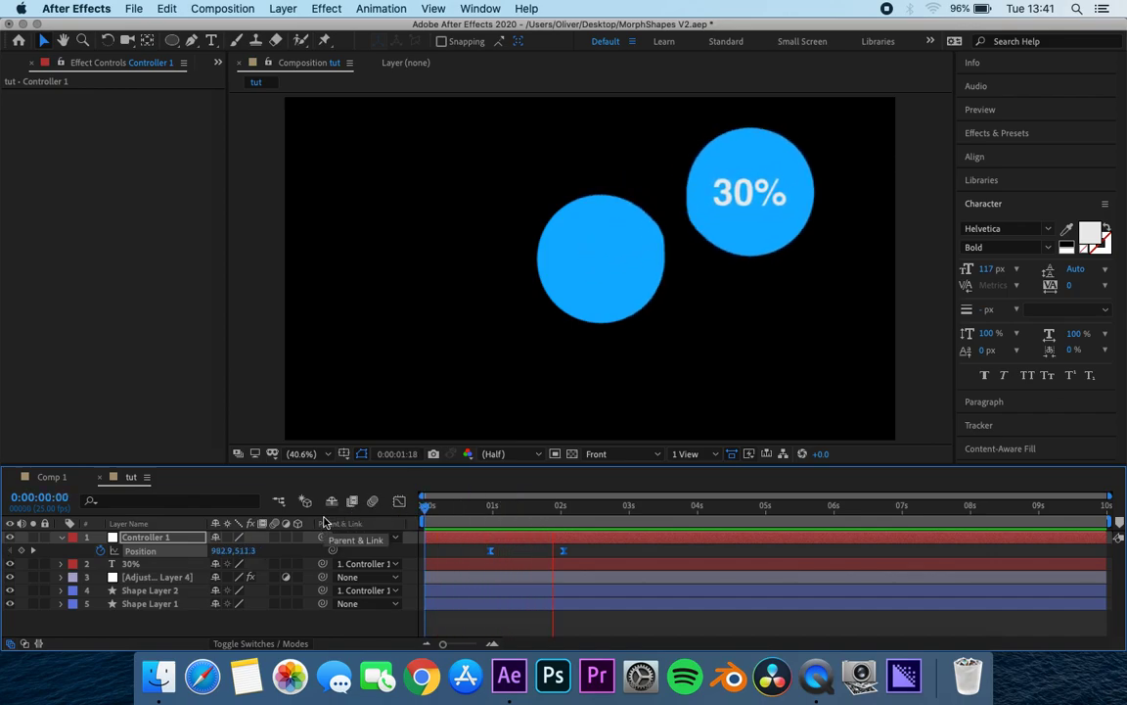
key("space")
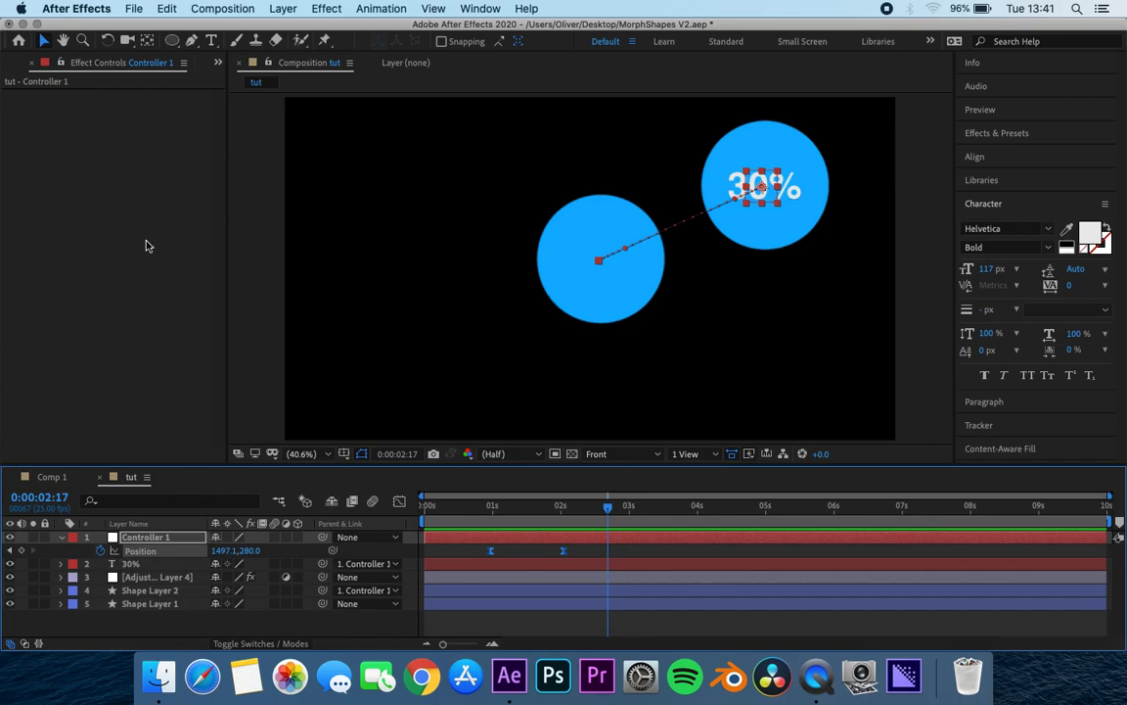
- Collapse Controller 1's properties, duplicate Shape Layer 1 and place the copy to the left of the middle circle
left_click(59, 540)
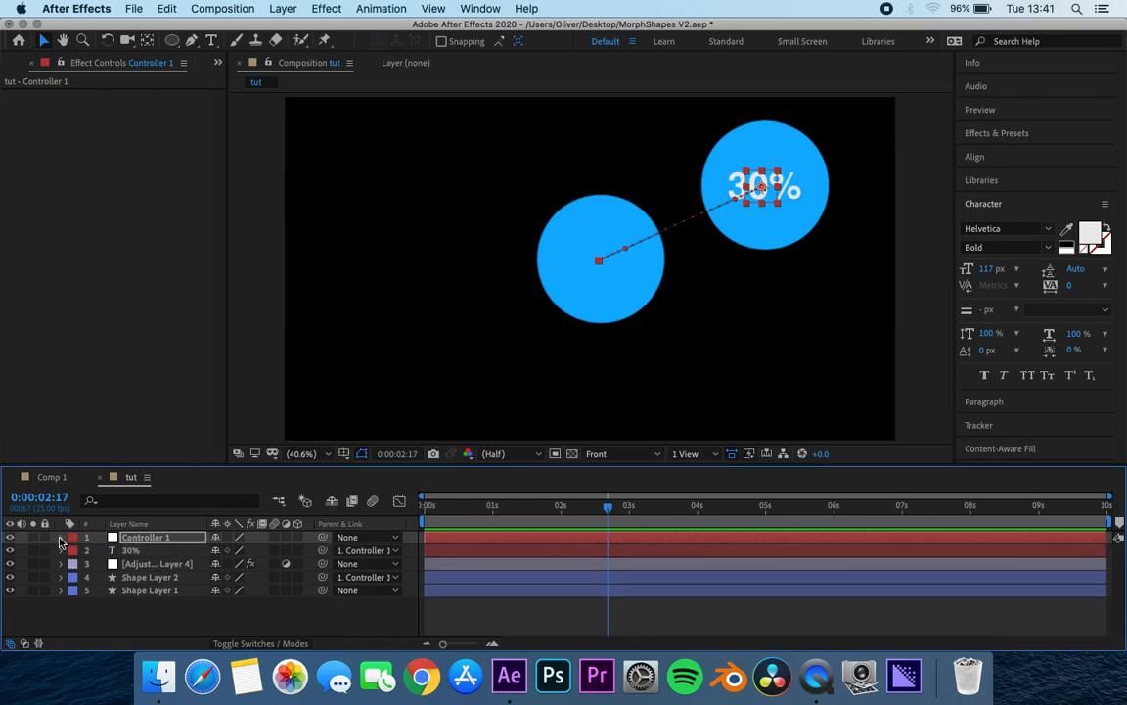
left_click(151, 564)
left_click(150, 577)
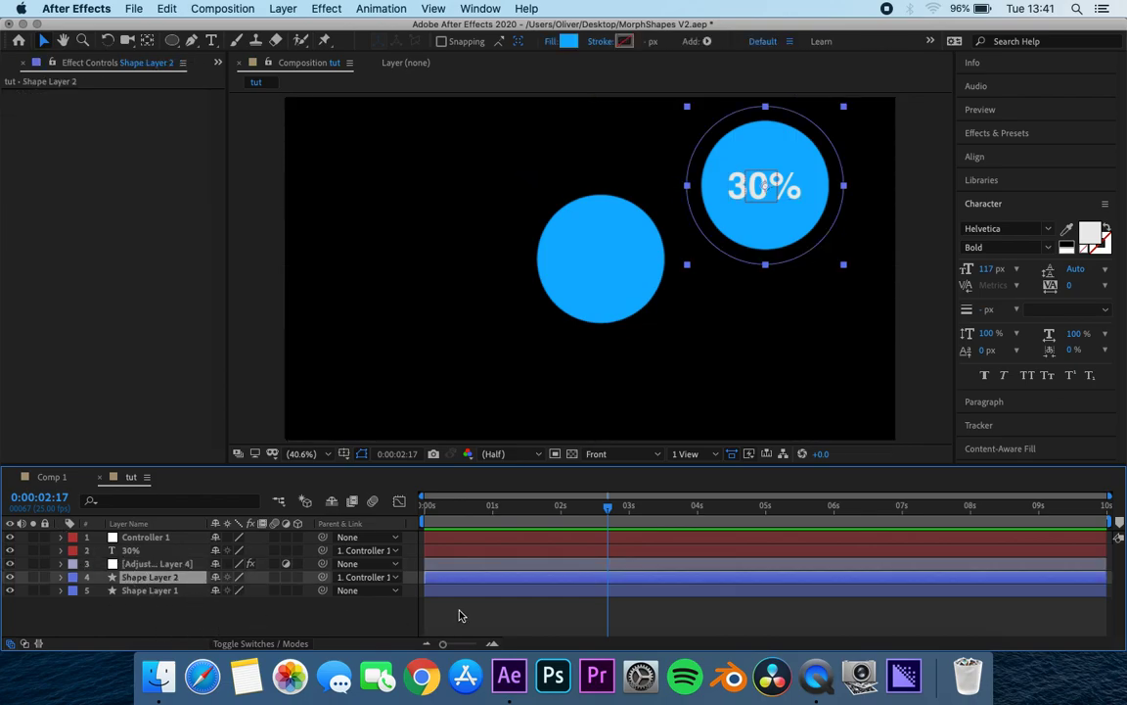
left_click(165, 591)
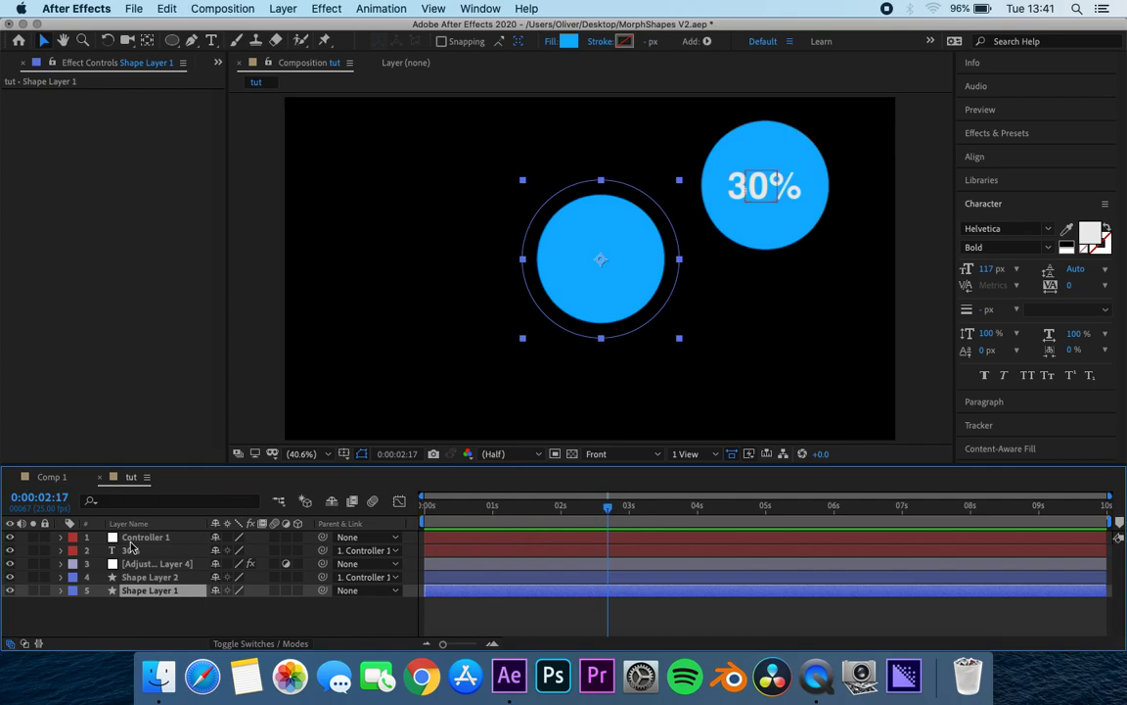
left_click(151, 577)
left_click(162, 591)
key("super+d")
left_click_drag(599, 297, 435, 352)
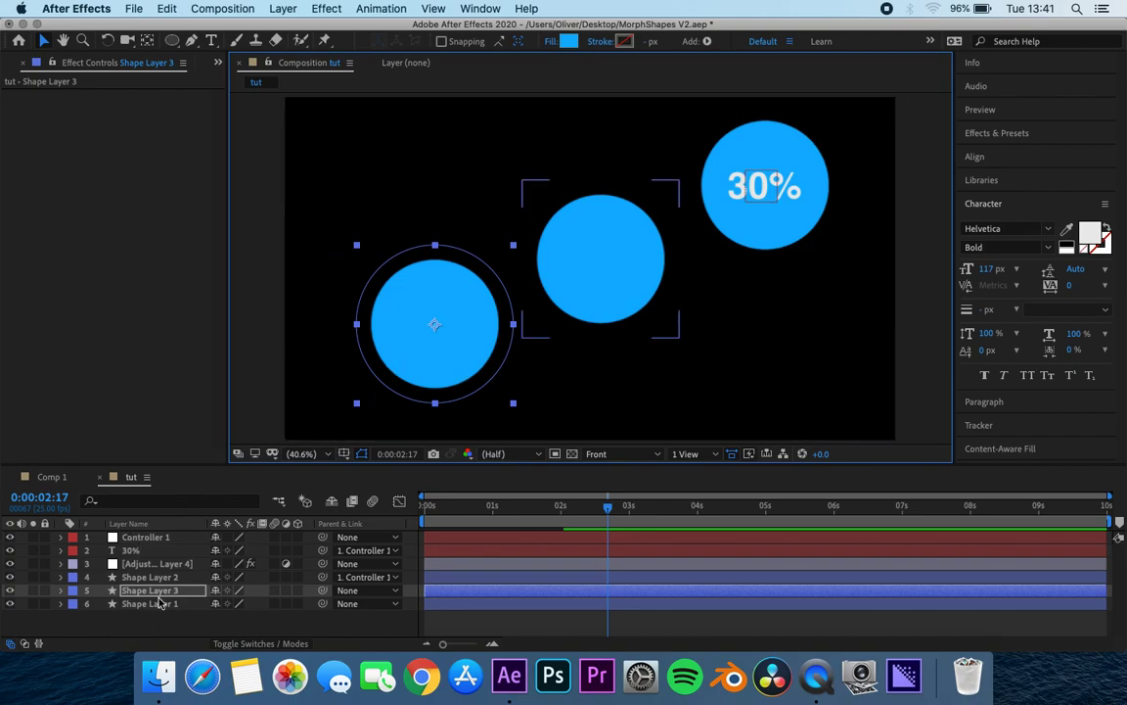
left_click_drag(447, 360, 423, 219)
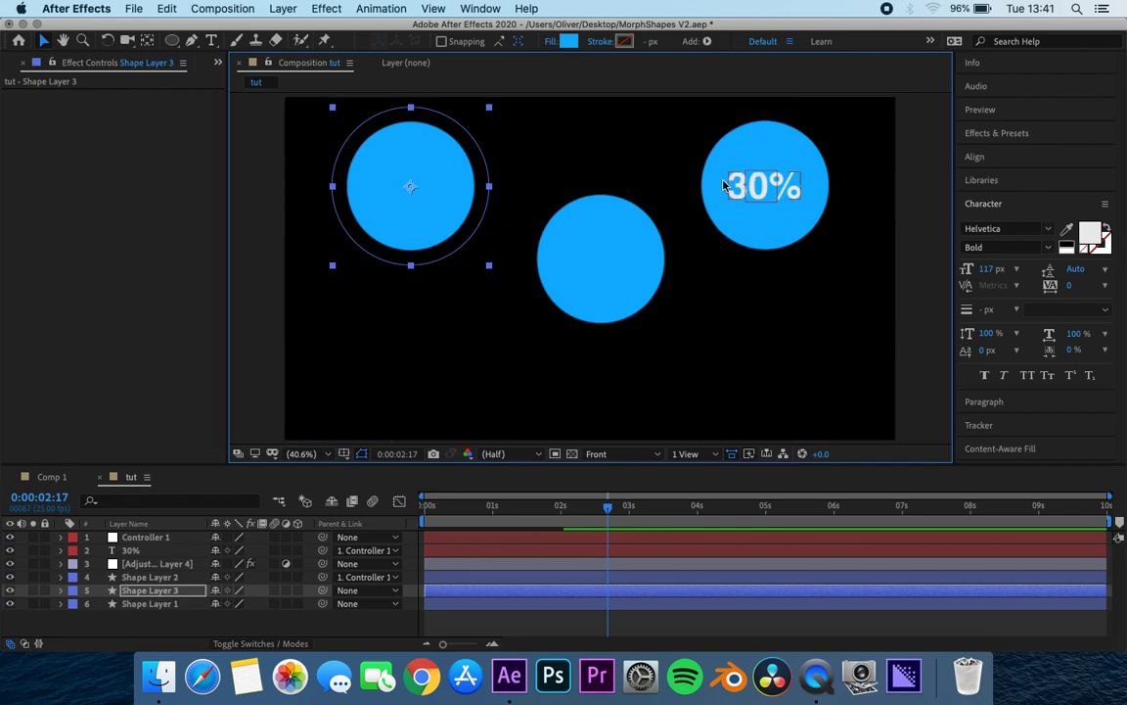
left_click_drag(397, 236, 397, 284)
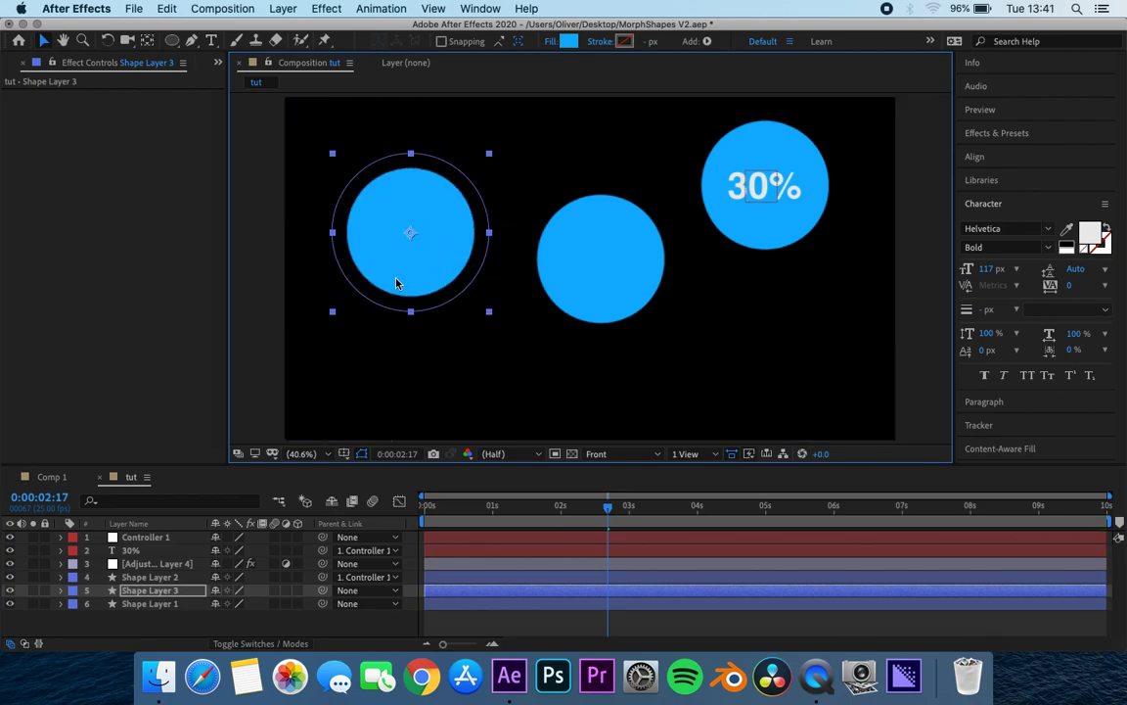
- Scale the duplicated circle, Shape Layer 3, down to 56%
left_click(193, 591)
key("s")
left_click_drag(241, 603, 200, 607)
- Try the small circle near the 30% circle and below it, and place it in the upper-left area of the composition
left_click_drag(421, 264, 772, 203)
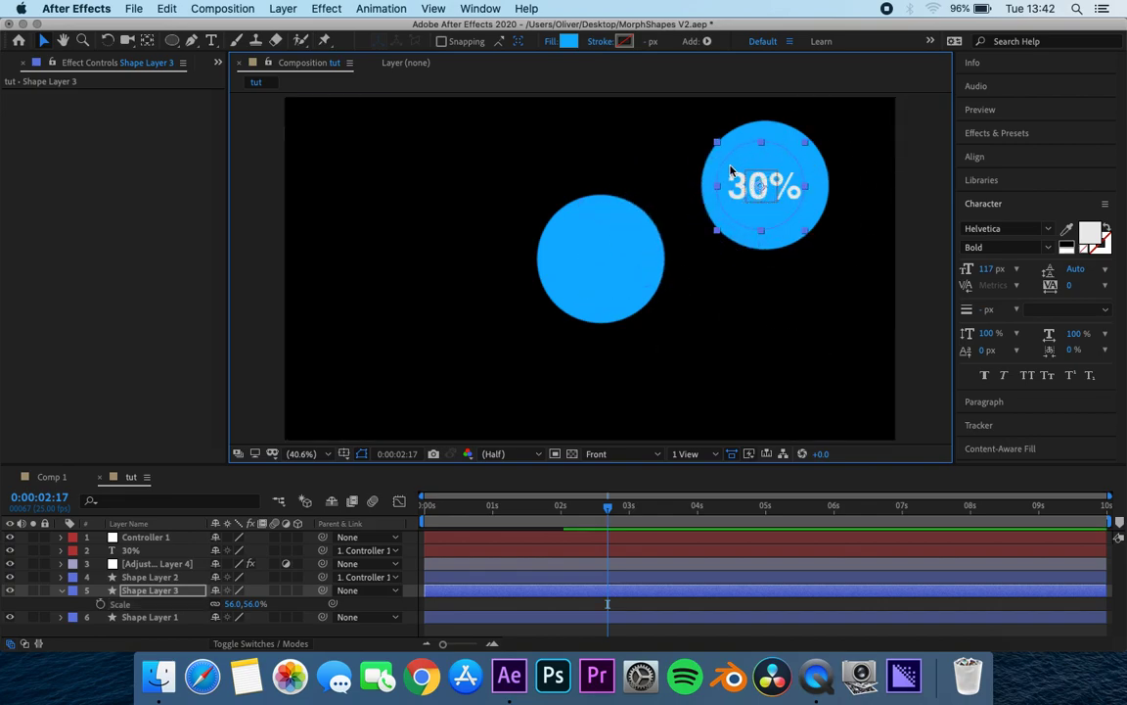
left_click_drag(753, 228, 749, 360)
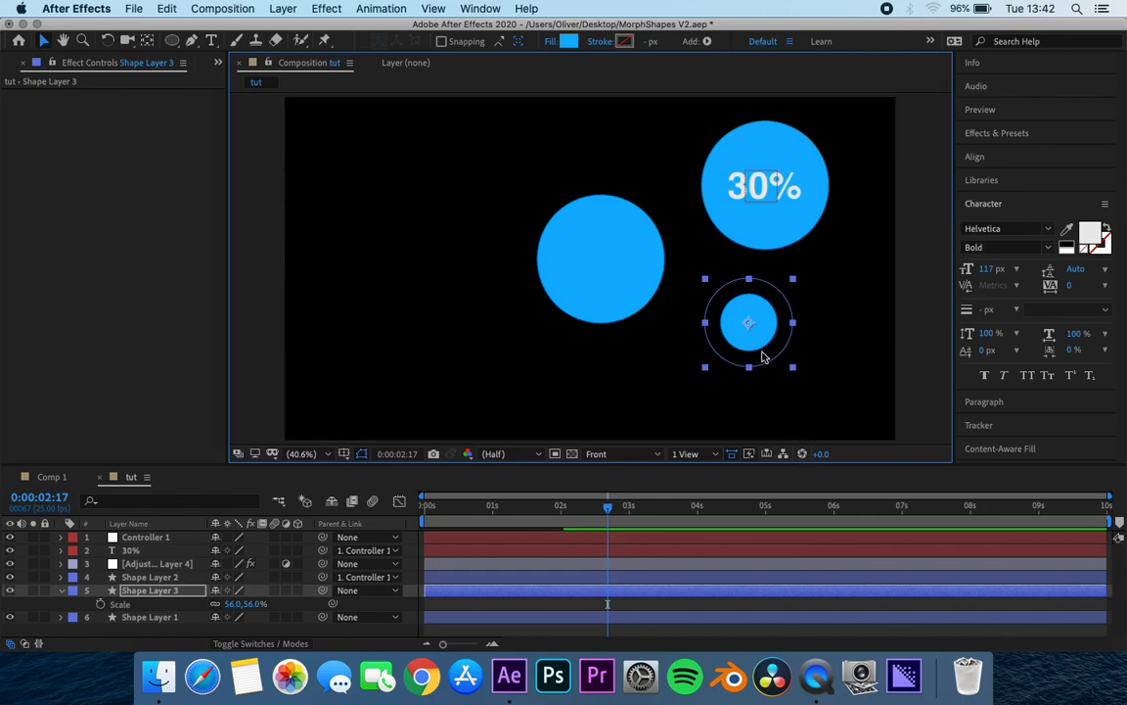
left_click_drag(750, 327, 450, 166)
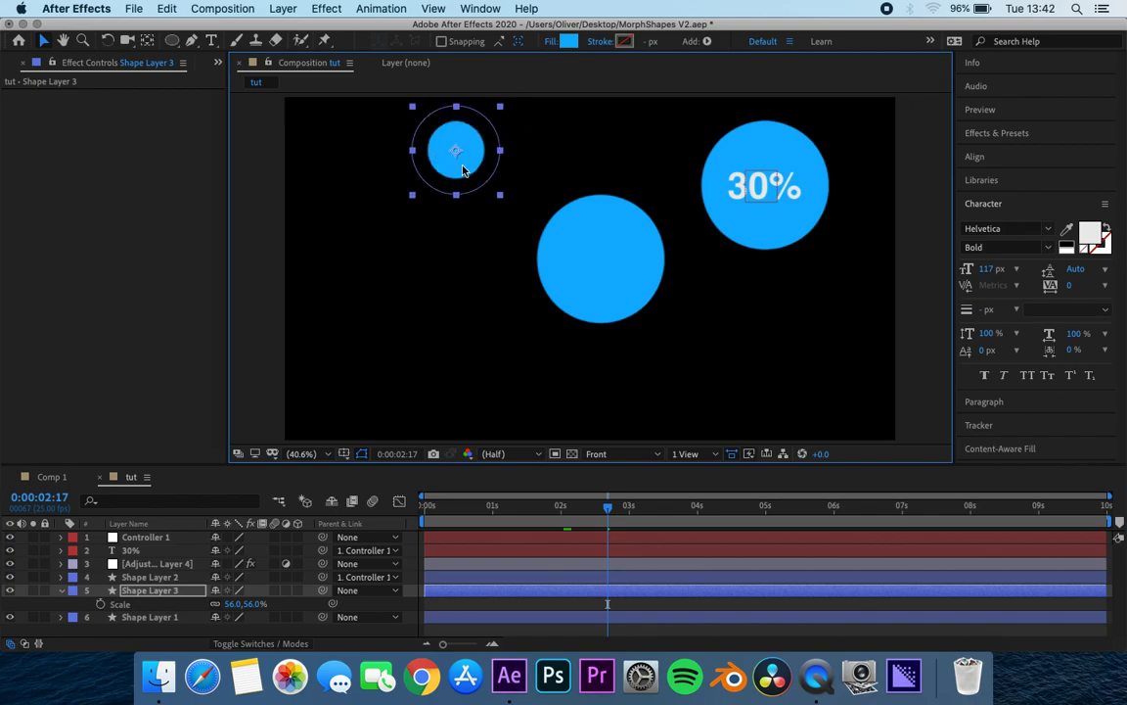